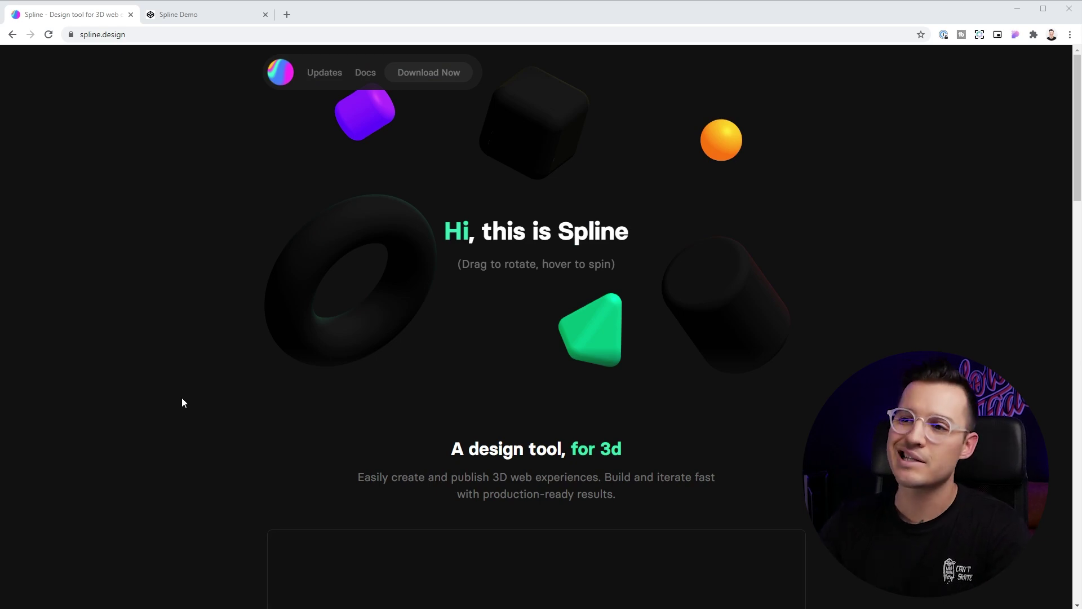
# - Scroll through the spline.design homepage and drag its hero scene to spin the 3D shapes
pyautogui.scroll(-7, 194, 361)
pyautogui.scroll(-11, 198, 365)
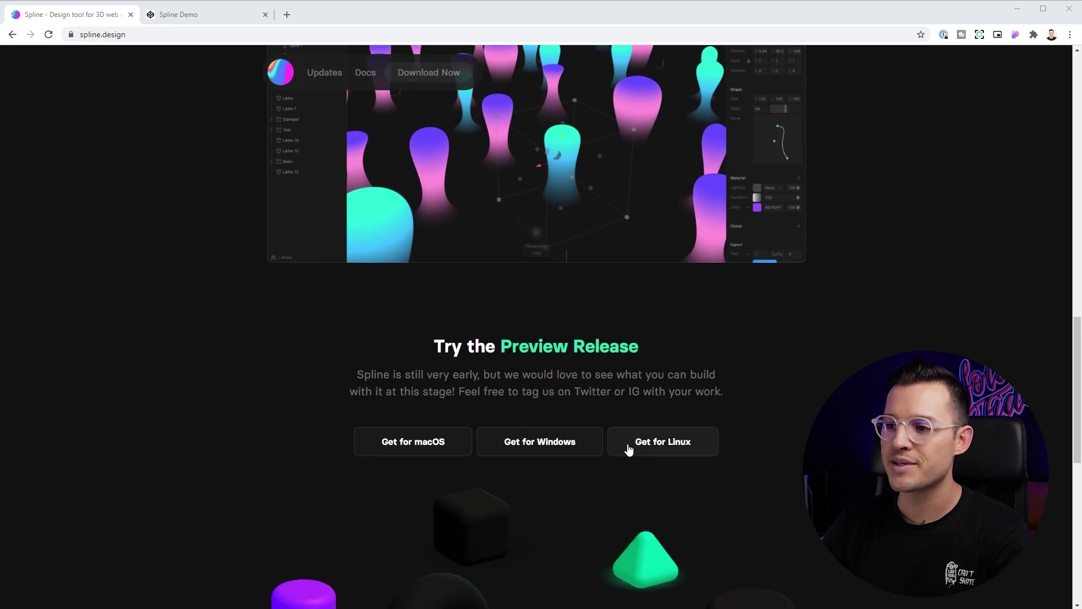
pyautogui.scroll(20, 752, 457)
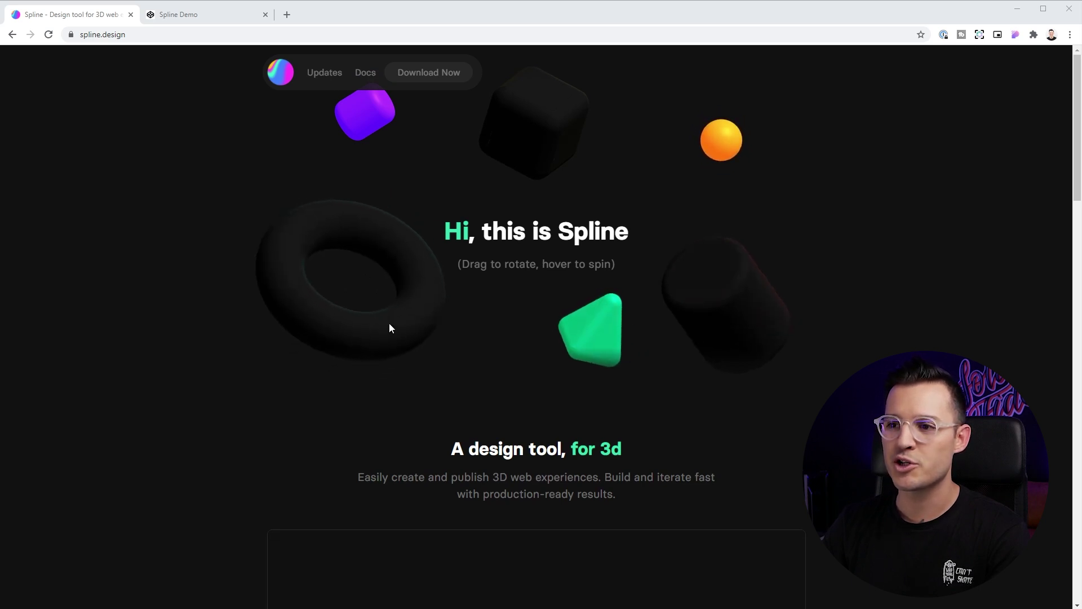
pyautogui.moveTo(712, 293); pyautogui.dragTo(748, 337)
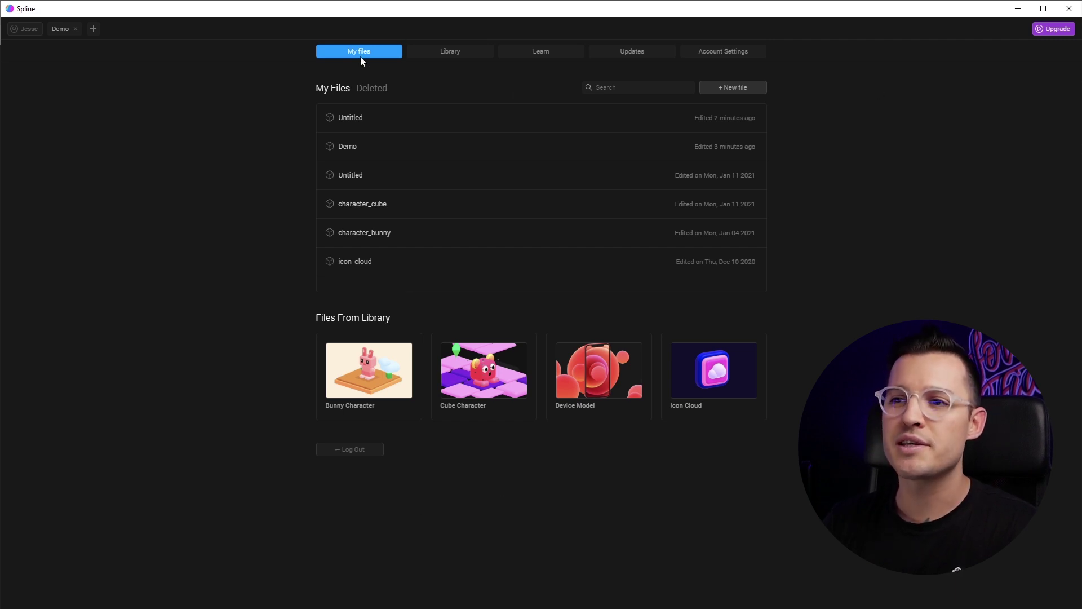
# - Browse the Library, Learn, Updates and Account Settings pages in the Spline app
pyautogui.click(448, 52)
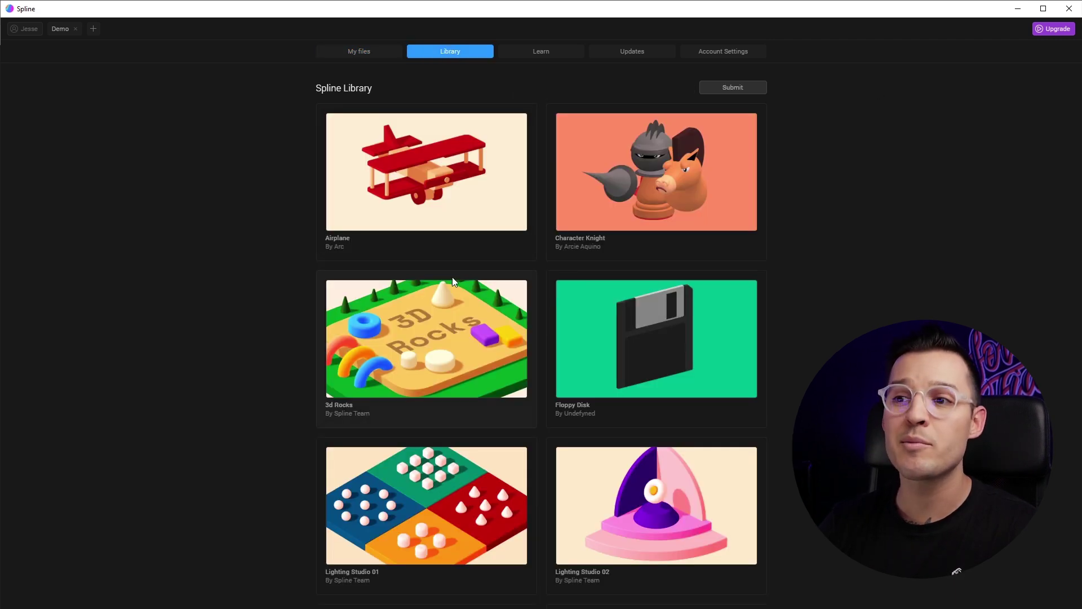
pyautogui.scroll(-15, 456, 277)
pyautogui.scroll(15, 461, 285)
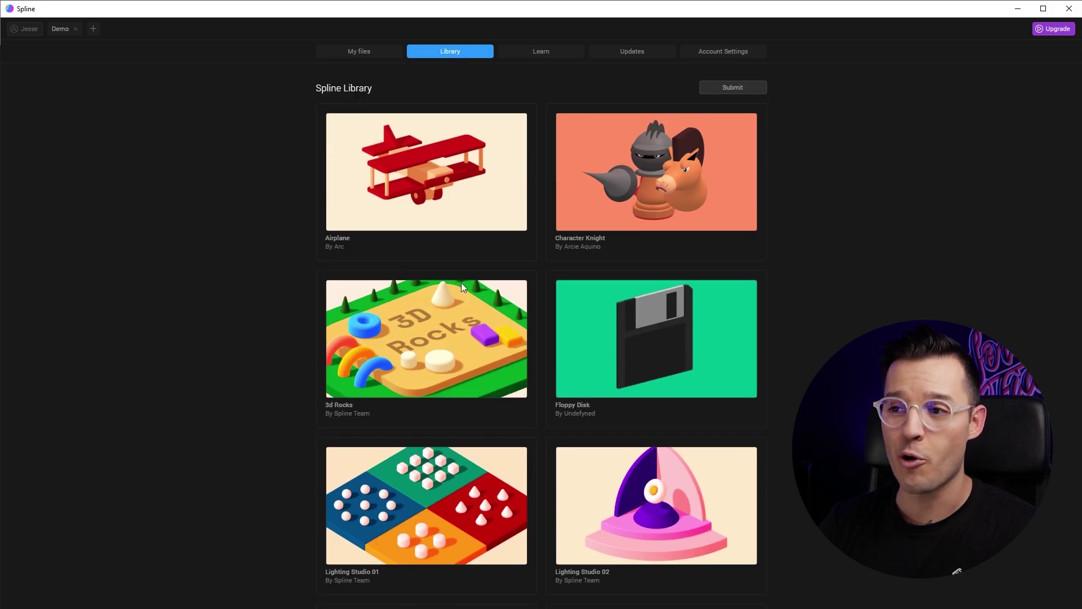
pyautogui.click(550, 51)
pyautogui.click(612, 52)
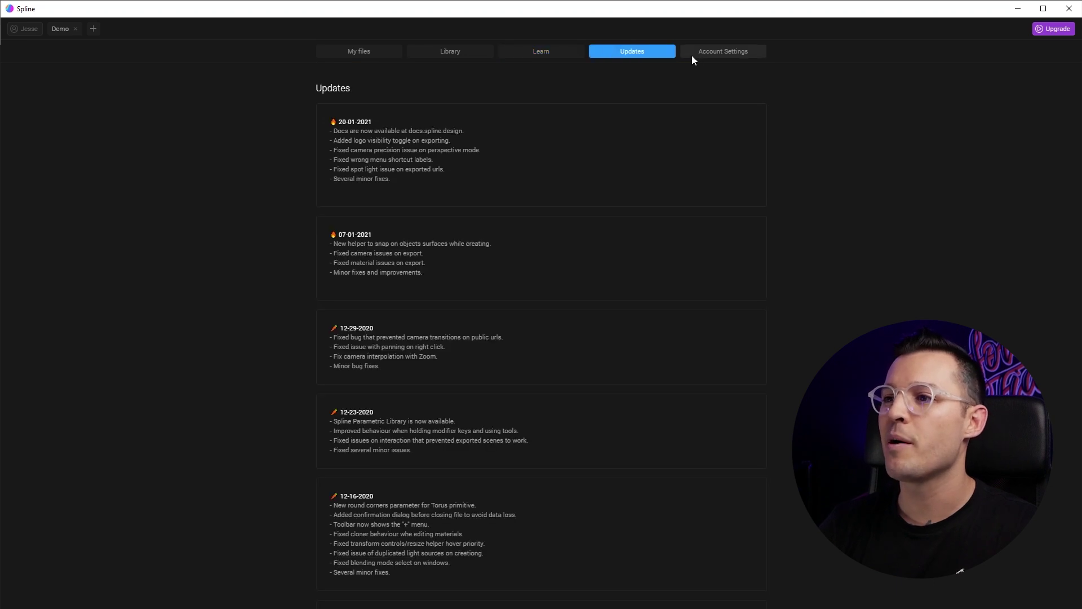
pyautogui.click(693, 54)
# - Return to My Files and open the Demo file's blank scene in the editor
pyautogui.click(356, 50)
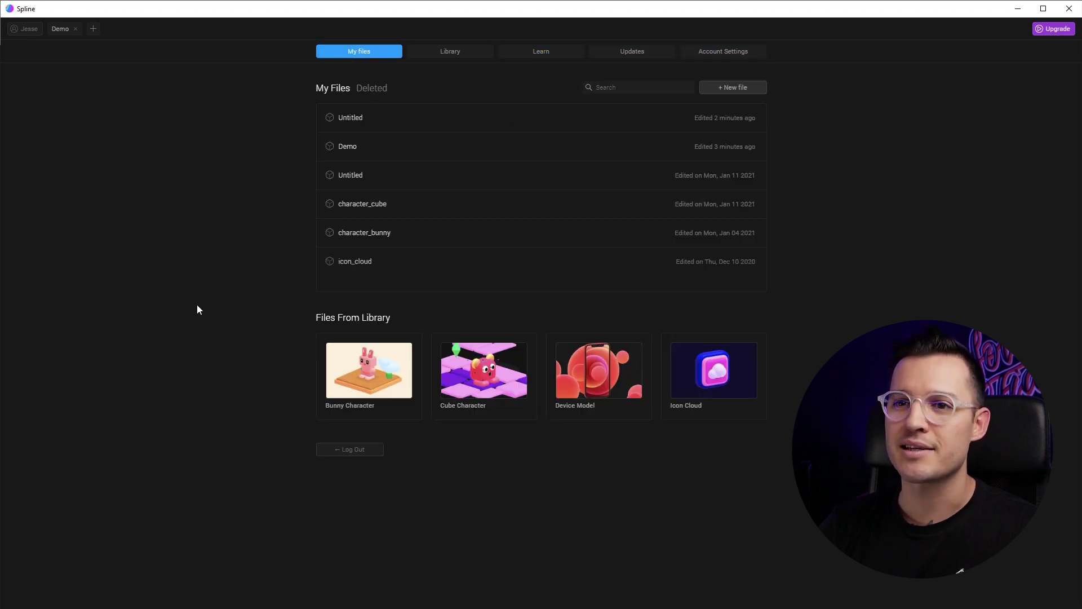
pyautogui.click(58, 29)
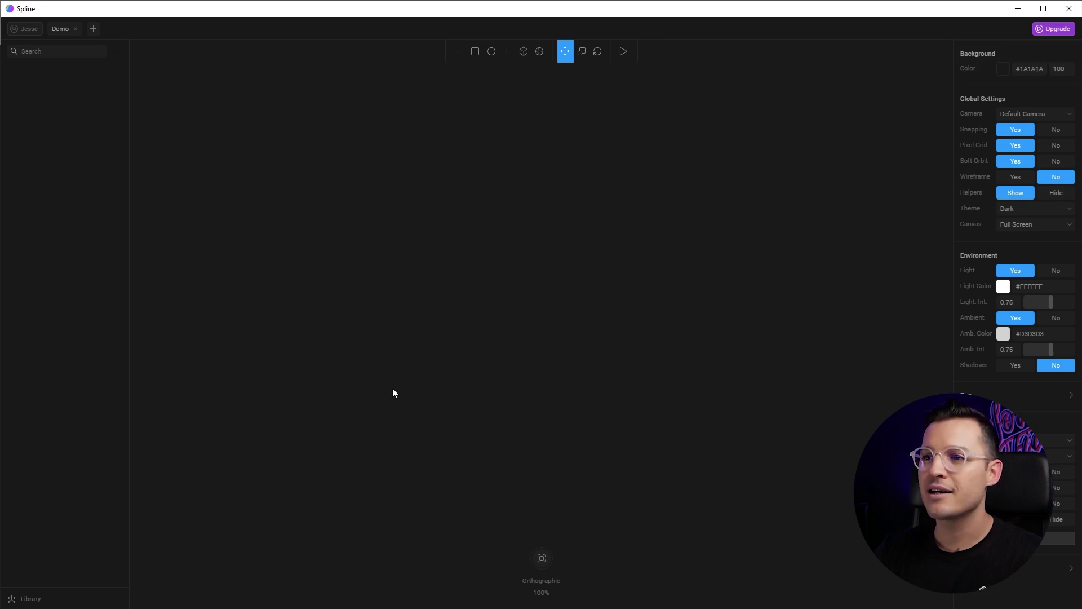
# - Bring up the + list of objects that can be added to the empty Demo scene
pyautogui.click(461, 53)
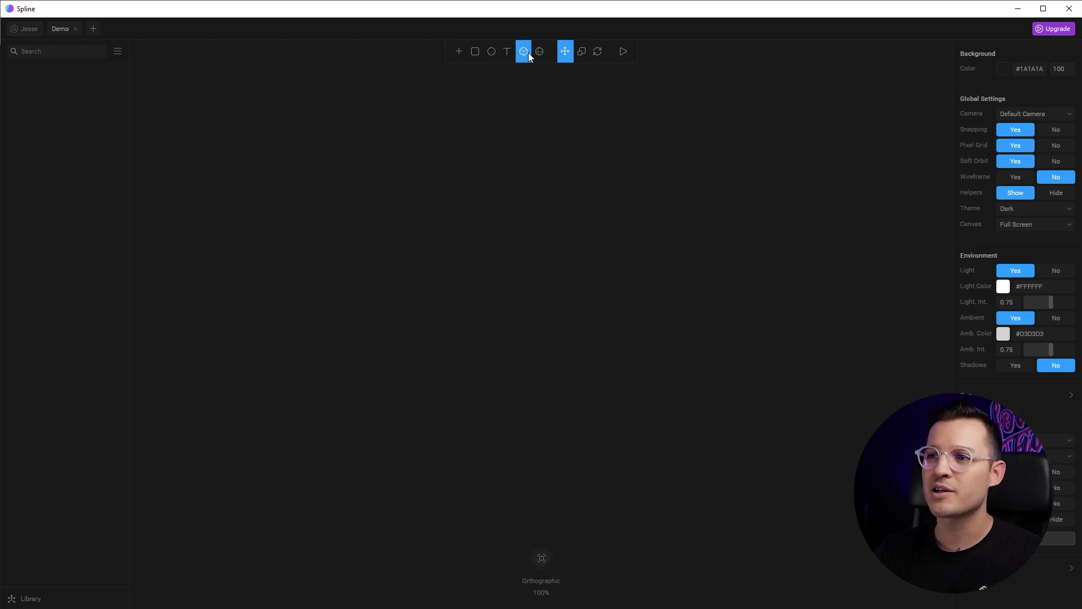
pyautogui.moveTo(430, 148); pyautogui.dragTo(563, 320)
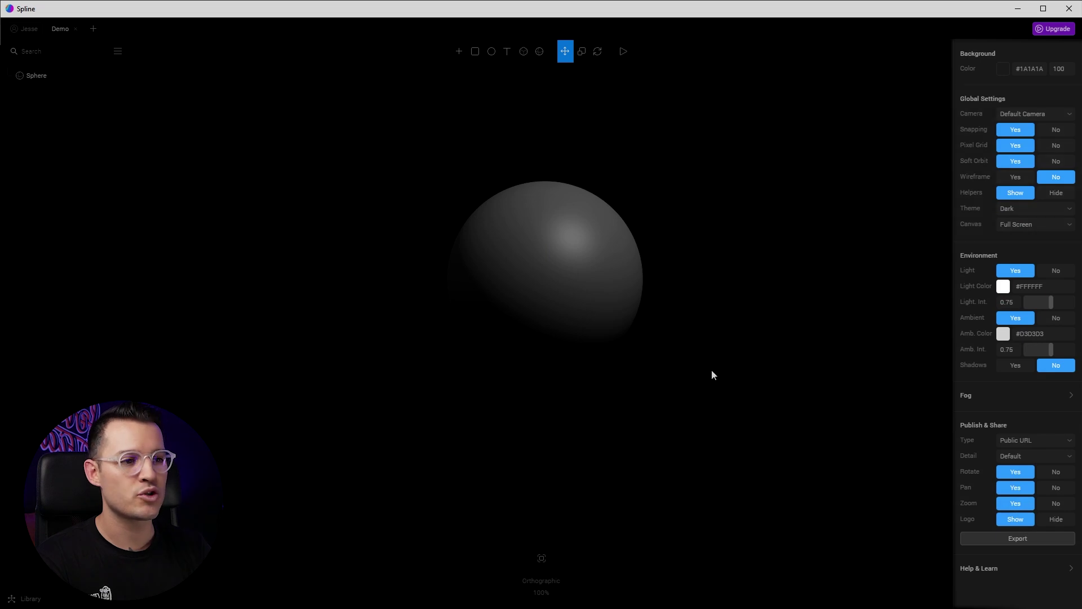
pyautogui.click(549, 275)
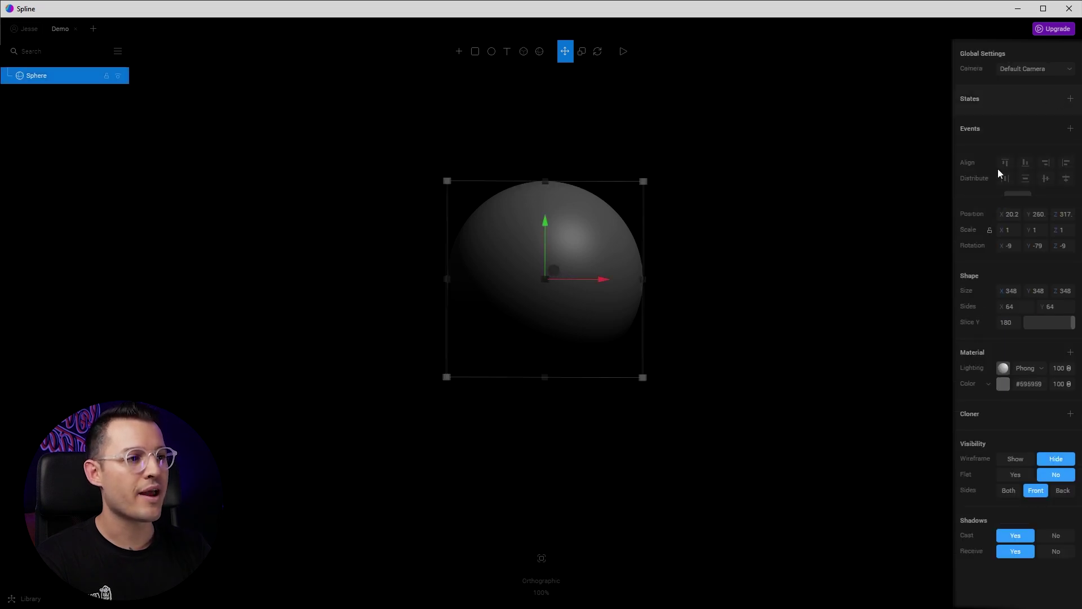
pyautogui.click(806, 382)
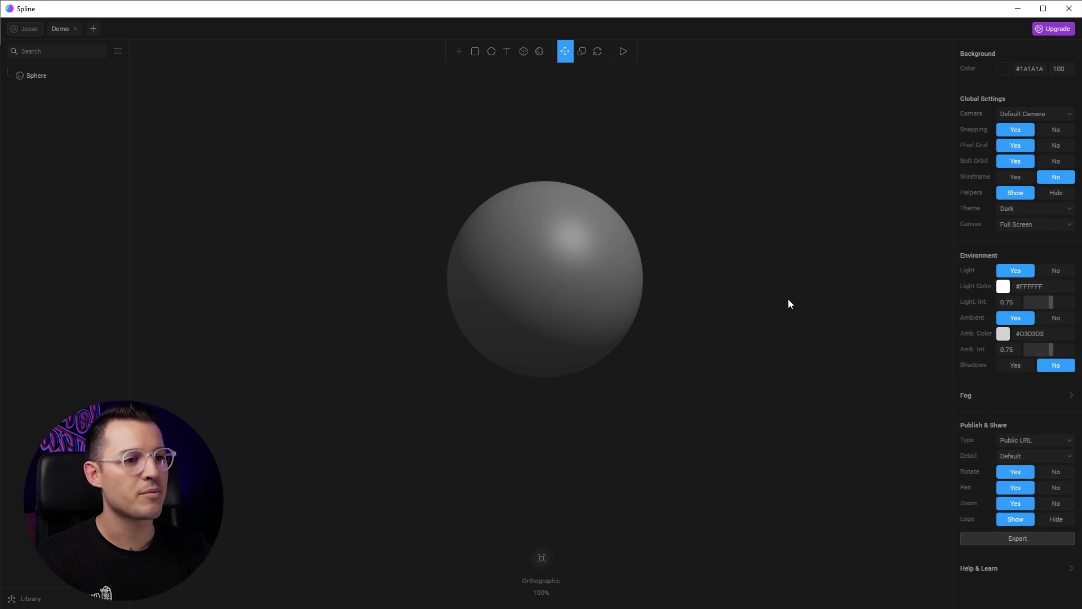
pyautogui.click(545, 270)
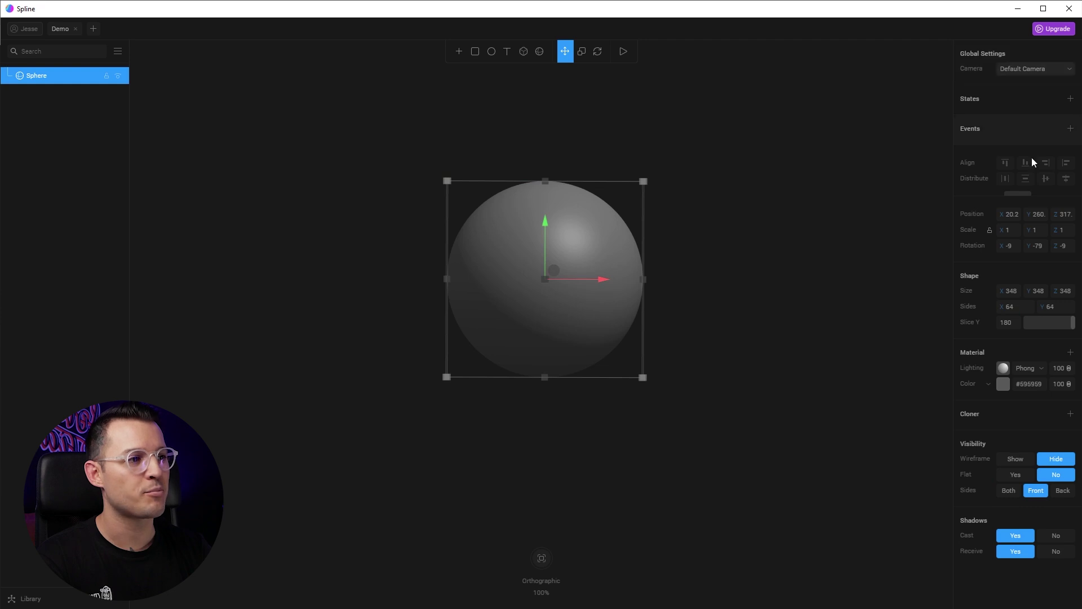
pyautogui.click(763, 231)
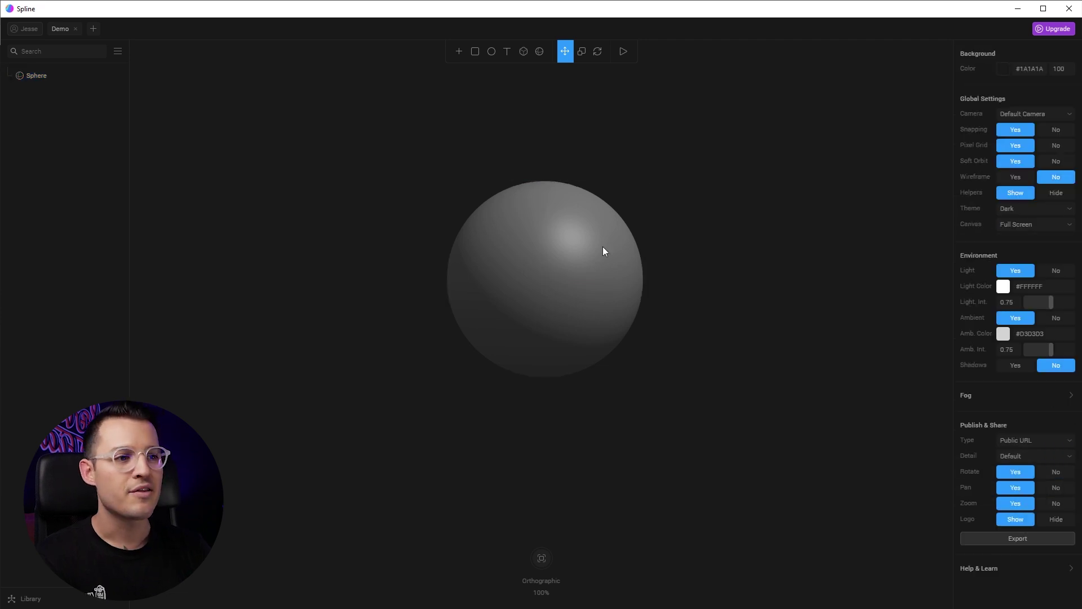
pyautogui.click(587, 248)
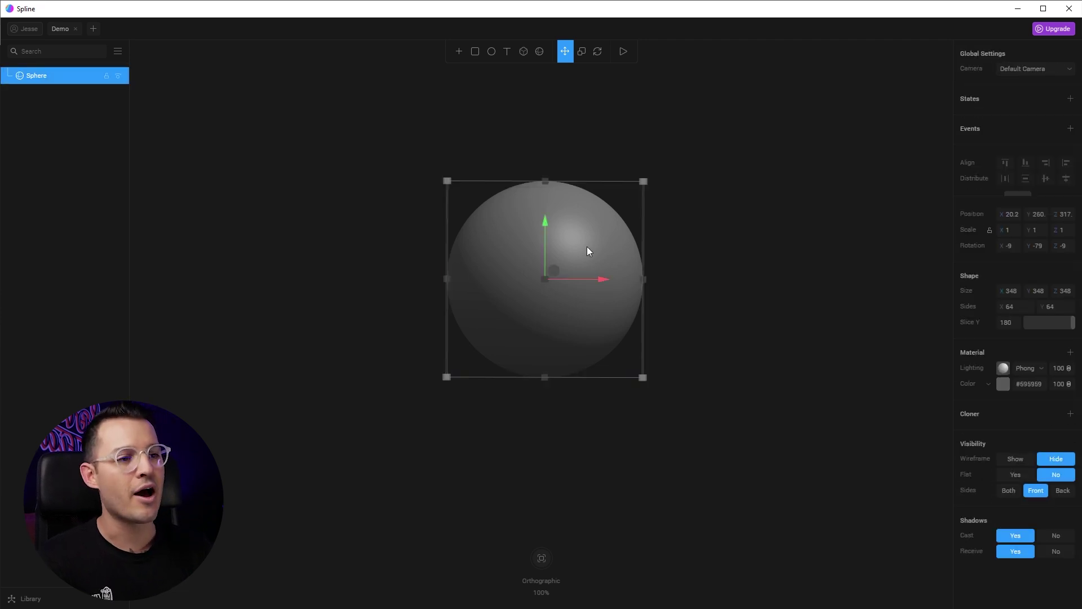
pyautogui.press('Delete')
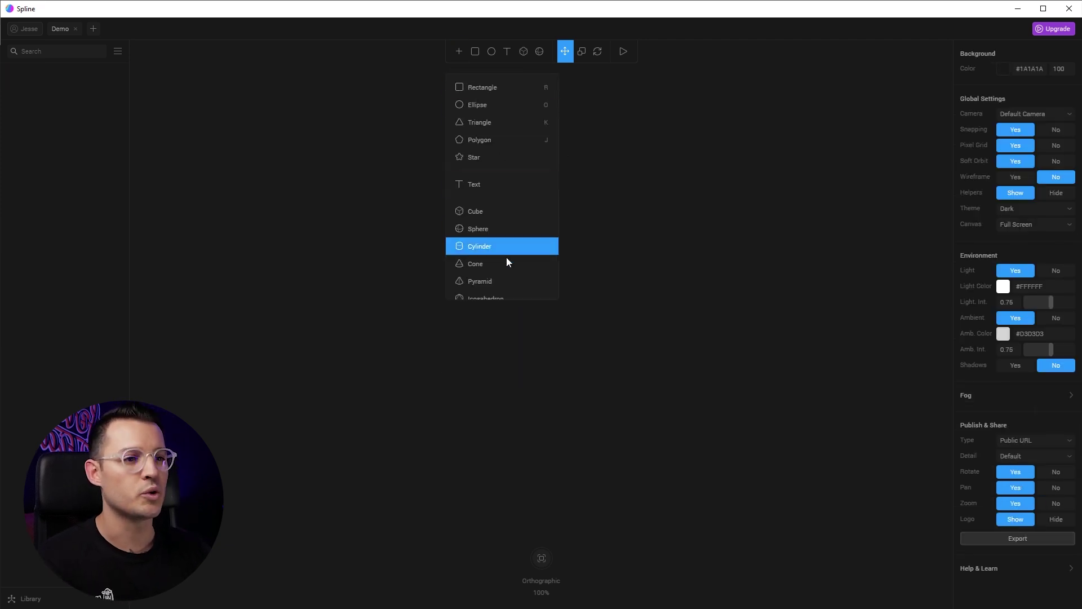
# - Draw a 324-unit cube on the canvas and orbit around it
pyautogui.click(514, 212)
pyautogui.moveTo(362, 182); pyautogui.dragTo(544, 364)
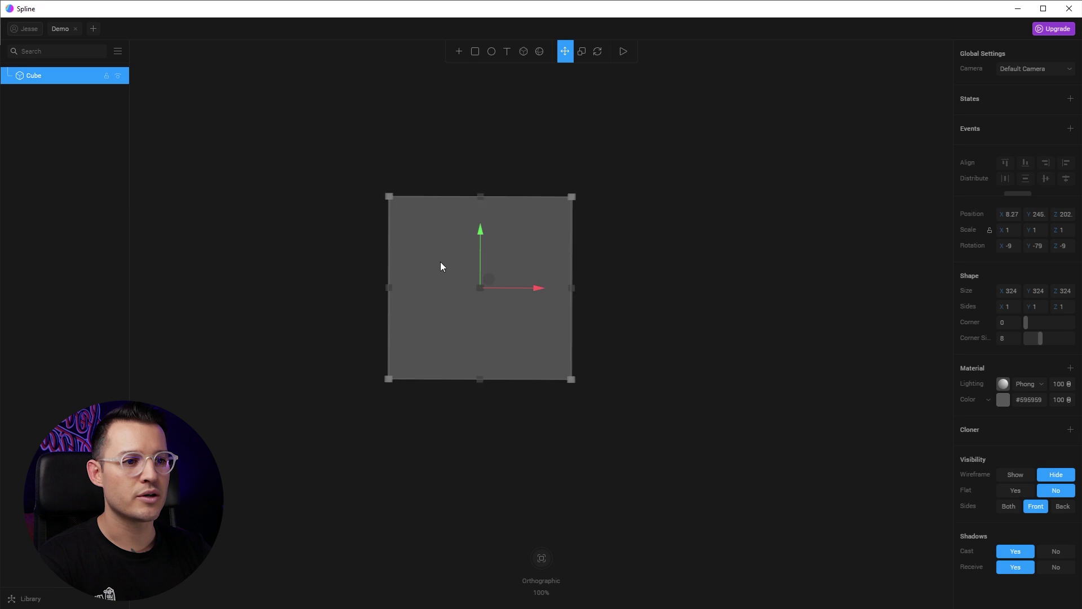
pyautogui.moveTo(456, 268); pyautogui.dragTo(487, 251, button='right')
pyautogui.moveTo(487, 251); pyautogui.dragTo(454, 247, button='middle')
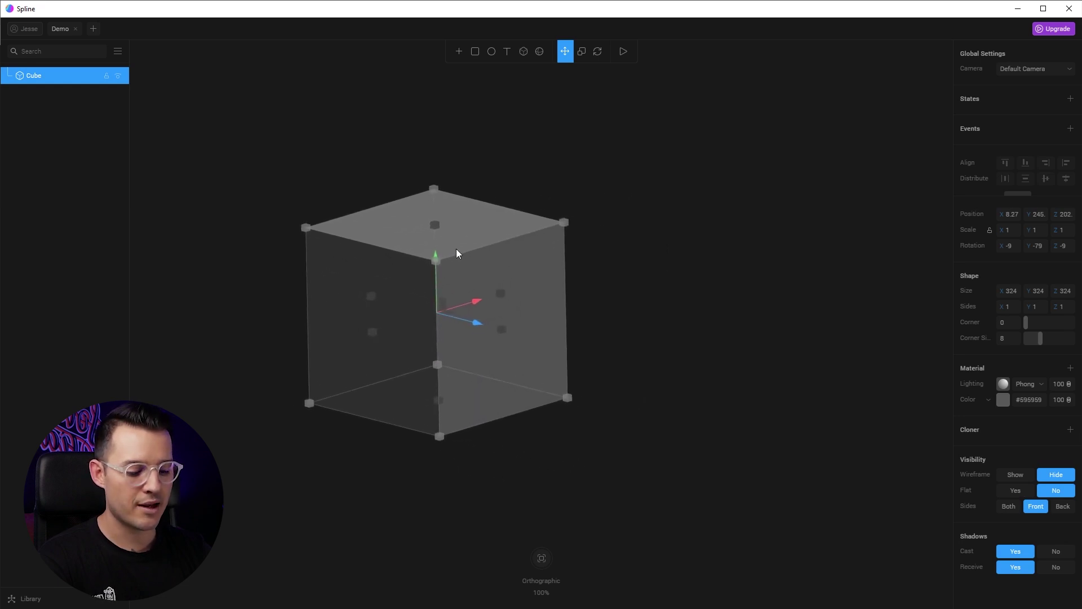
pyautogui.moveTo(441, 252); pyautogui.dragTo(394, 242, button='right')
# - Reselect the cube and drag it slightly left to roughly X 141, Y 158, Z 308
pyautogui.click(705, 197)
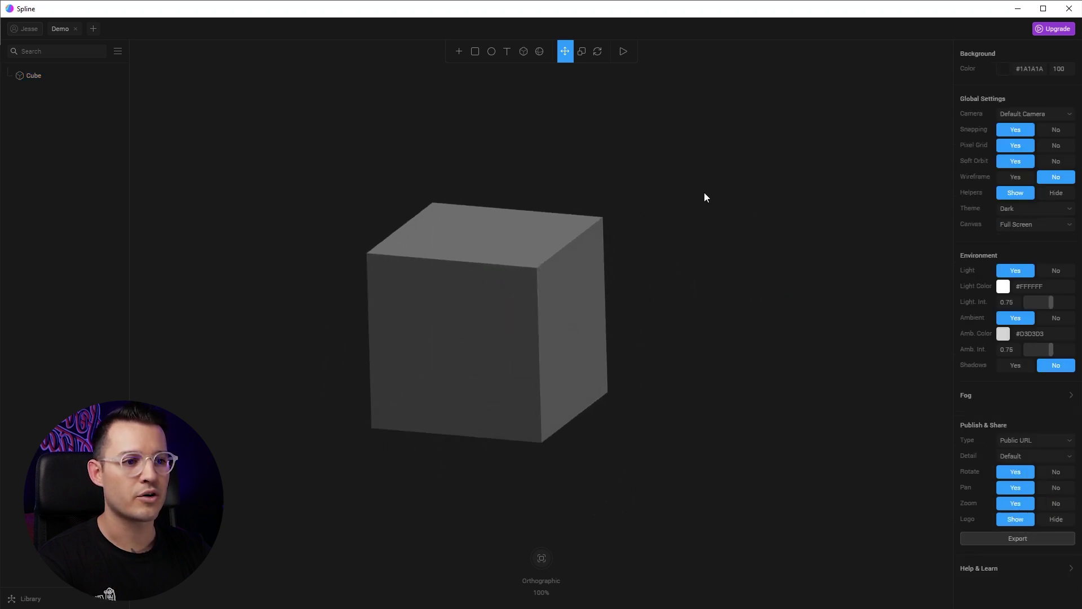
pyautogui.click(475, 286)
pyautogui.moveTo(475, 286); pyautogui.dragTo(600, 235, button='right')
pyautogui.moveTo(601, 235); pyautogui.dragTo(553, 228)
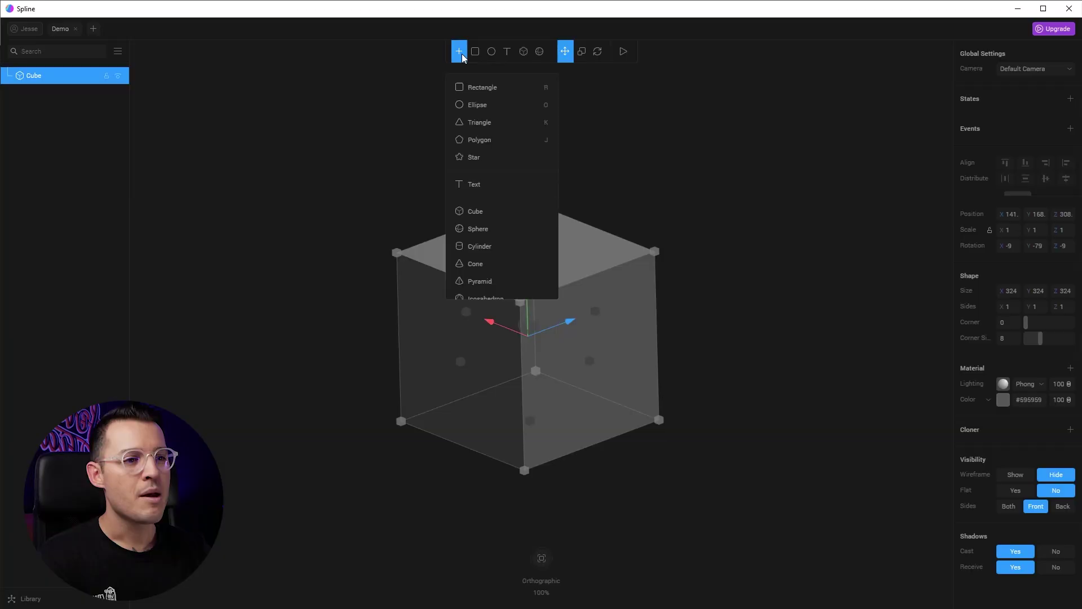
# - Add a Lathe object to the right of the cube and nudge it into place
pyautogui.scroll(-1, 506, 240)
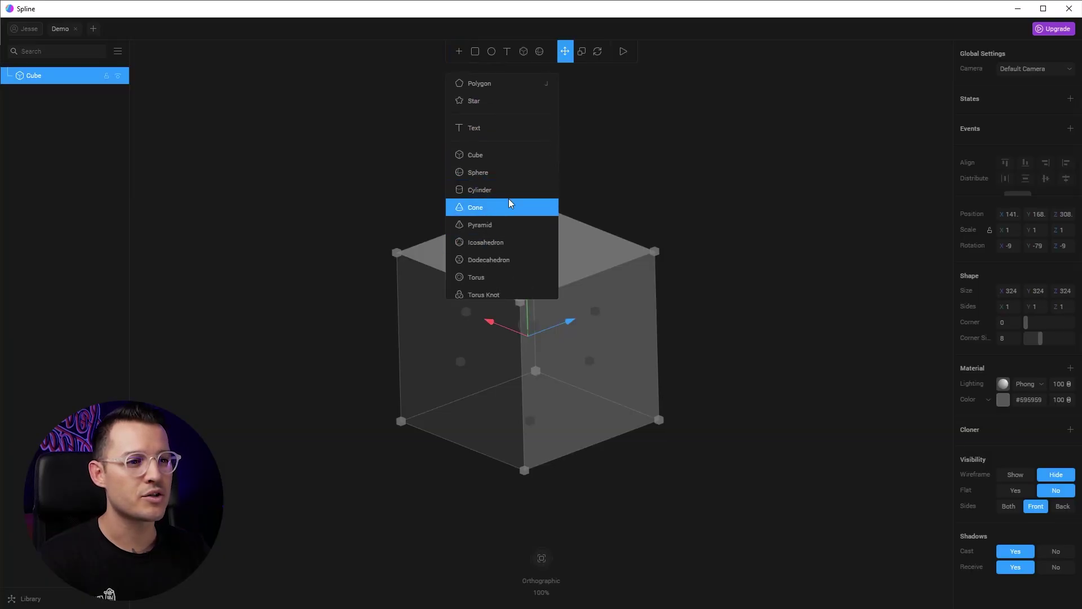
pyautogui.scroll(-1, 500, 164)
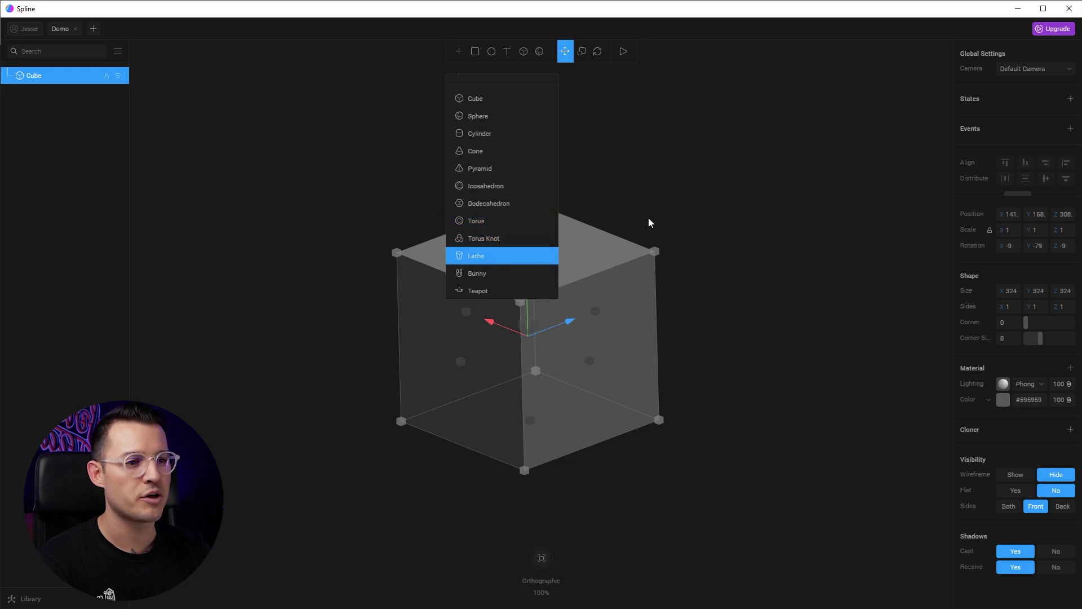
pyautogui.click(490, 256)
pyautogui.moveTo(720, 181); pyautogui.dragTo(863, 393)
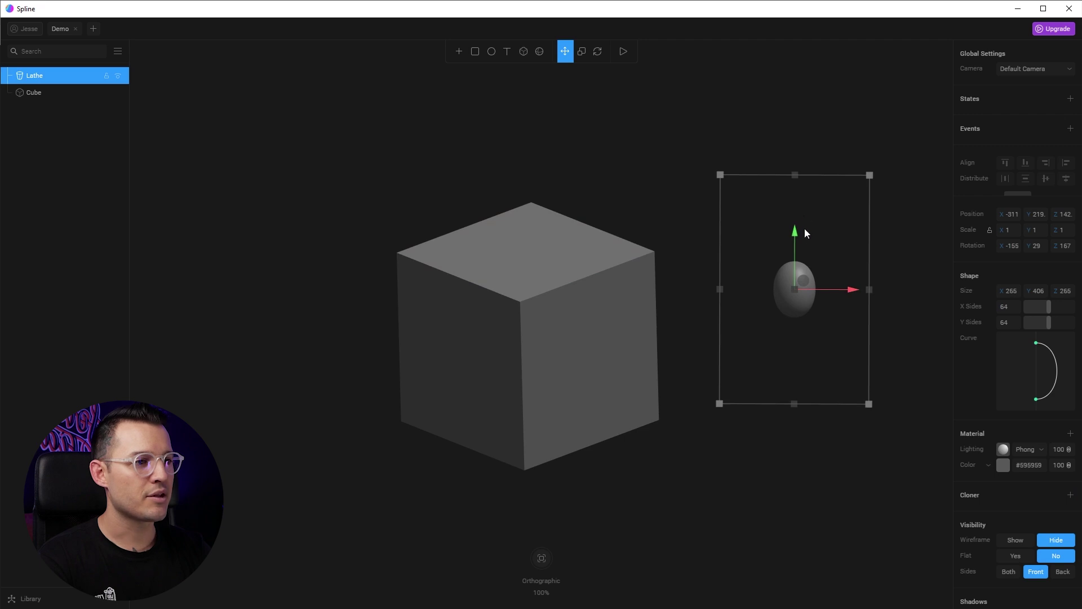
pyautogui.moveTo(804, 233)
pyautogui.mouseDown()
pyautogui.moveTo(794, 207)
pyautogui.moveTo(795, 225)
pyautogui.mouseUp()
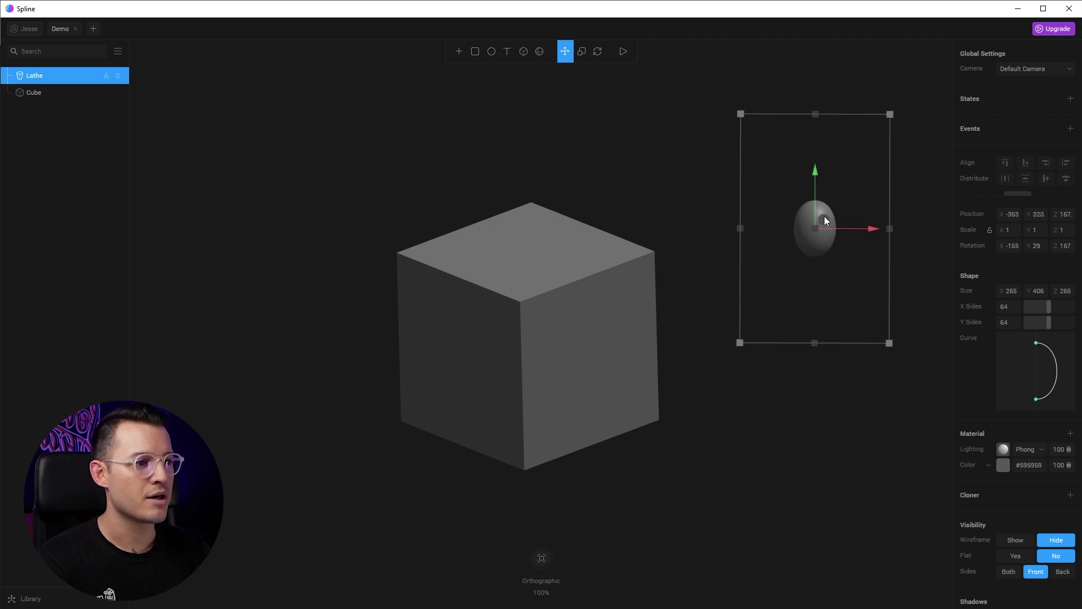
pyautogui.moveTo(824, 220); pyautogui.dragTo(797, 220)
# - Reshape the lathe profile into a flat-bottomed cup and adjust its Size X width
pyautogui.moveTo(1036, 345)
pyautogui.mouseDown()
pyautogui.moveTo(1070, 343)
pyautogui.moveTo(1047, 366)
pyautogui.moveTo(1002, 350)
pyautogui.moveTo(1055, 346)
pyautogui.mouseUp()
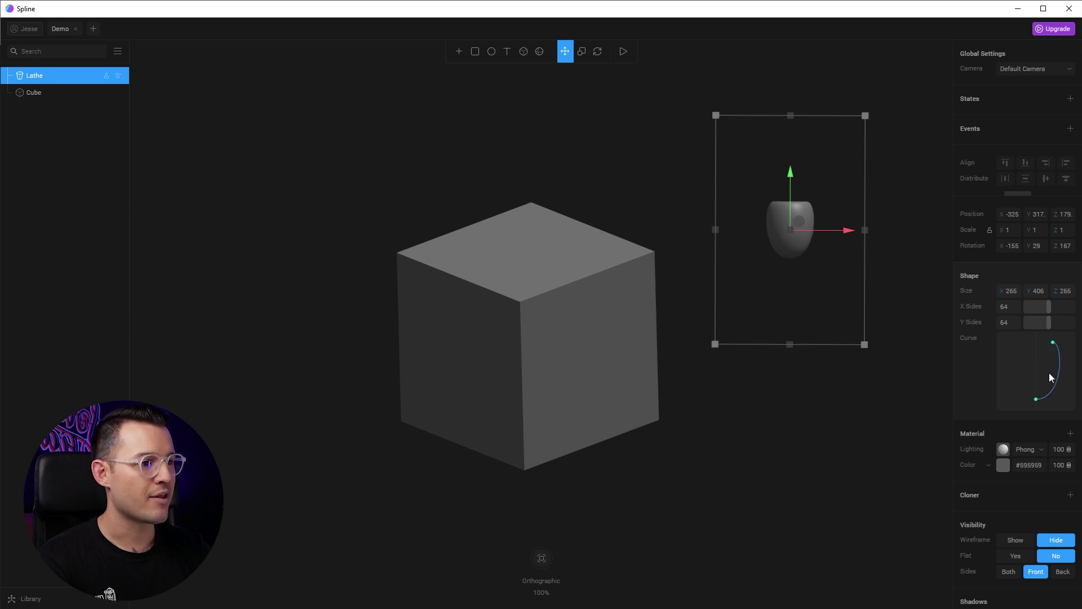
pyautogui.moveTo(1040, 399)
pyautogui.mouseDown()
pyautogui.moveTo(1043, 378)
pyautogui.moveTo(1043, 426)
pyautogui.moveTo(1039, 392)
pyautogui.mouseUp()
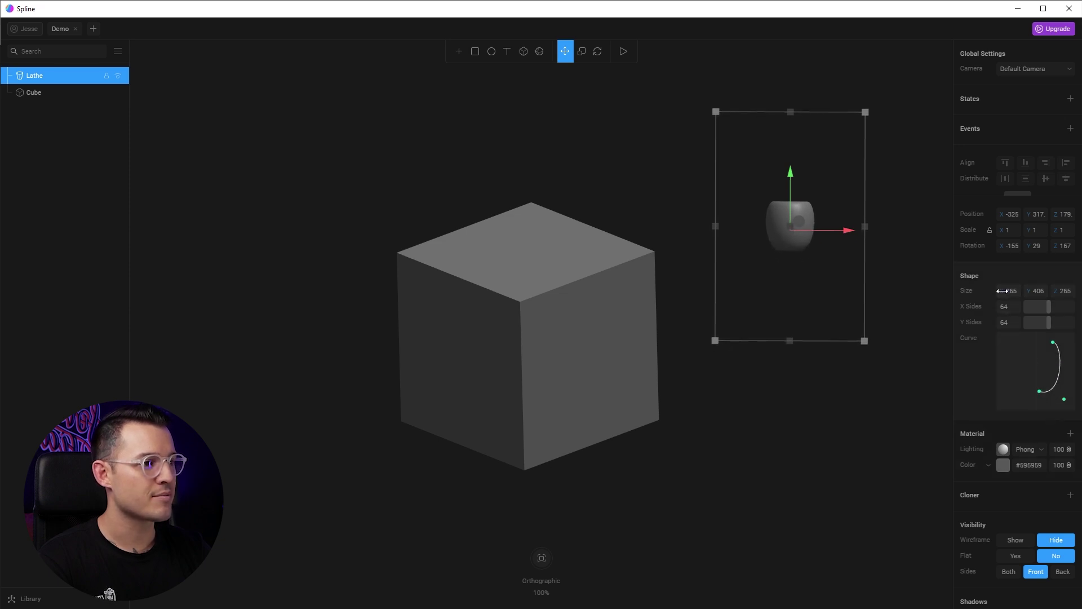
pyautogui.moveTo(1002, 291)
pyautogui.mouseDown()
pyautogui.moveTo(1033, 291)
pyautogui.moveTo(1009, 291)
pyautogui.mouseUp()
# - Move the lathe next to the cube, reduce its depth and scale it up evenly
pyautogui.click(888, 256)
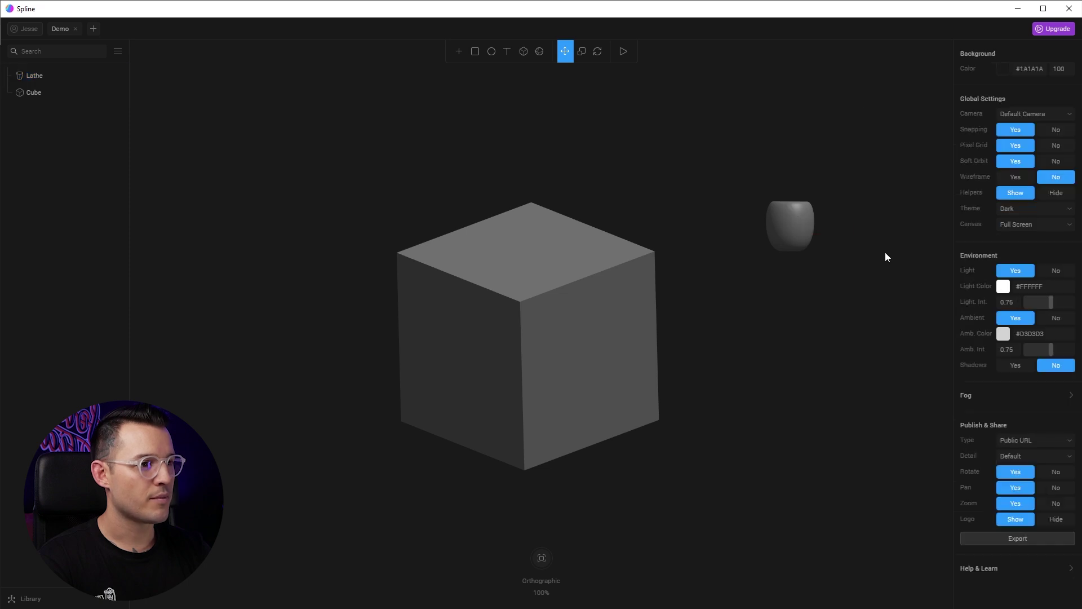
pyautogui.click(789, 230)
pyautogui.moveTo(790, 235); pyautogui.dragTo(786, 177, button='right')
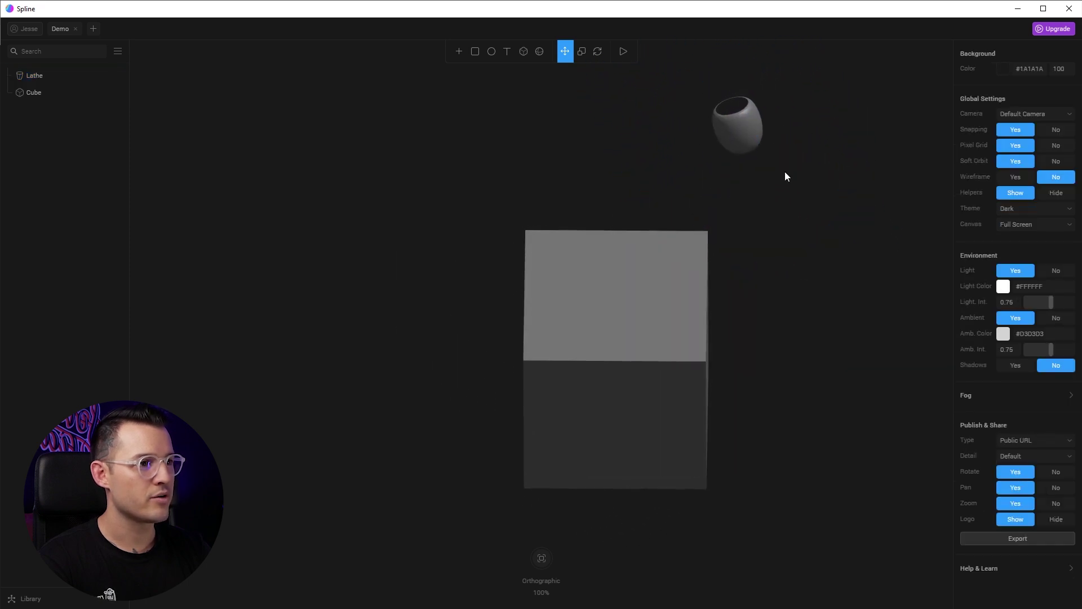
pyautogui.moveTo(717, 111); pyautogui.dragTo(795, 395)
pyautogui.moveTo(795, 394); pyautogui.dragTo(719, 356, button='middle')
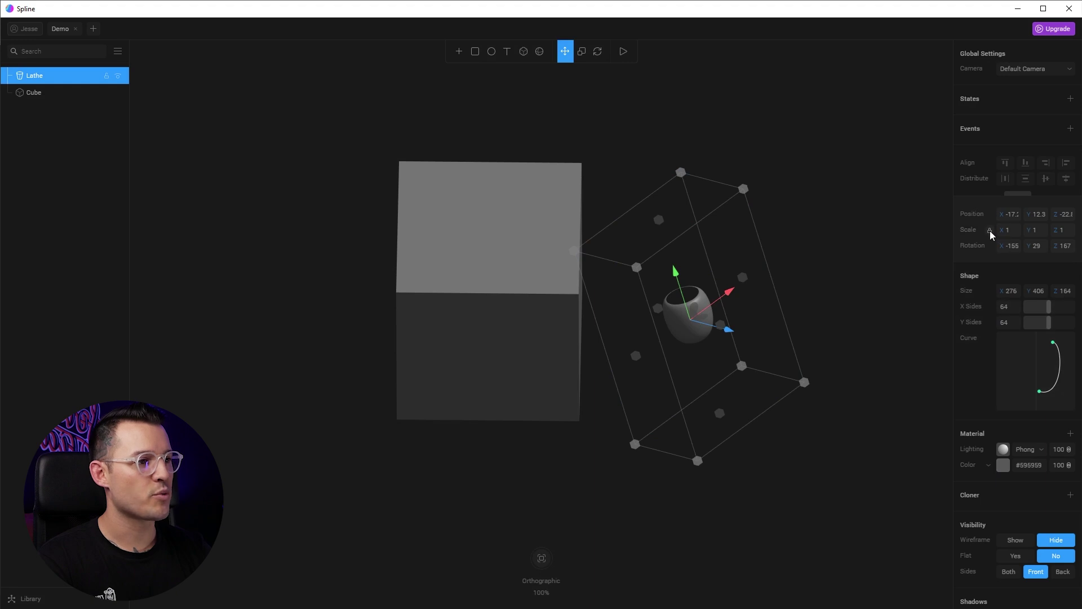
pyautogui.moveTo(1000, 230); pyautogui.dragTo(1026, 229)
pyautogui.click(829, 225)
# - Lift the lathe up and away from the cube, orbiting to check its position
pyautogui.moveTo(810, 241); pyautogui.dragTo(750, 247, button='middle')
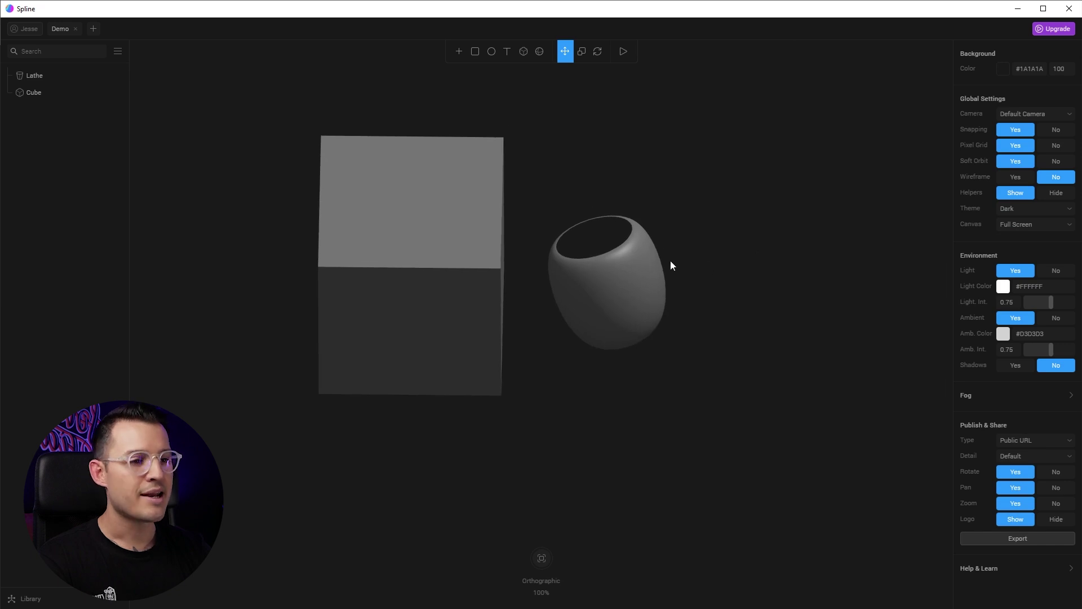
pyautogui.moveTo(671, 262); pyautogui.dragTo(617, 282, button='right')
pyautogui.click(628, 289)
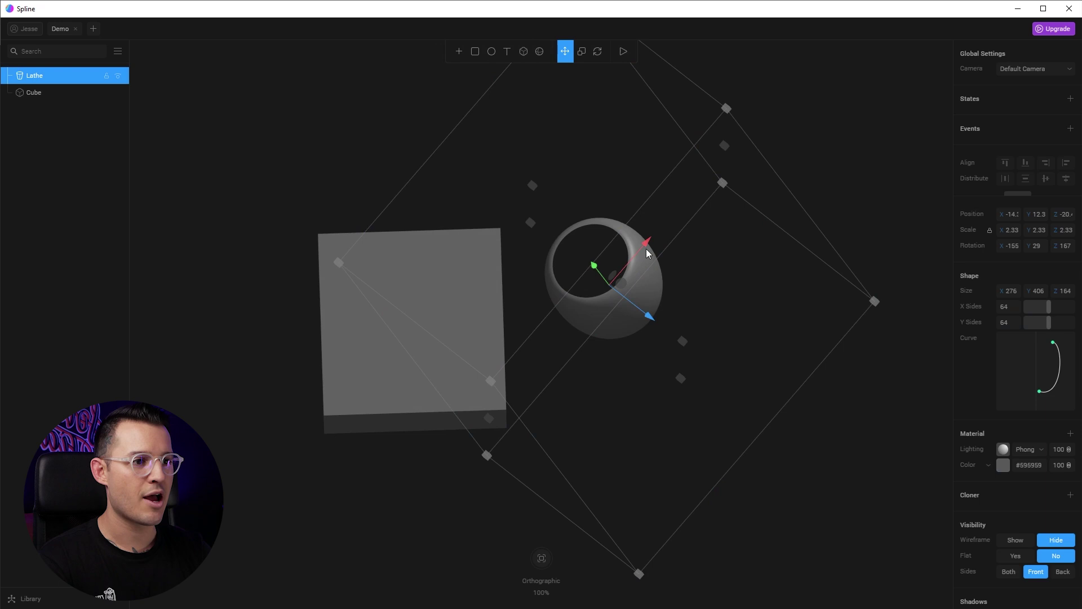
pyautogui.moveTo(645, 248); pyautogui.dragTo(888, 46)
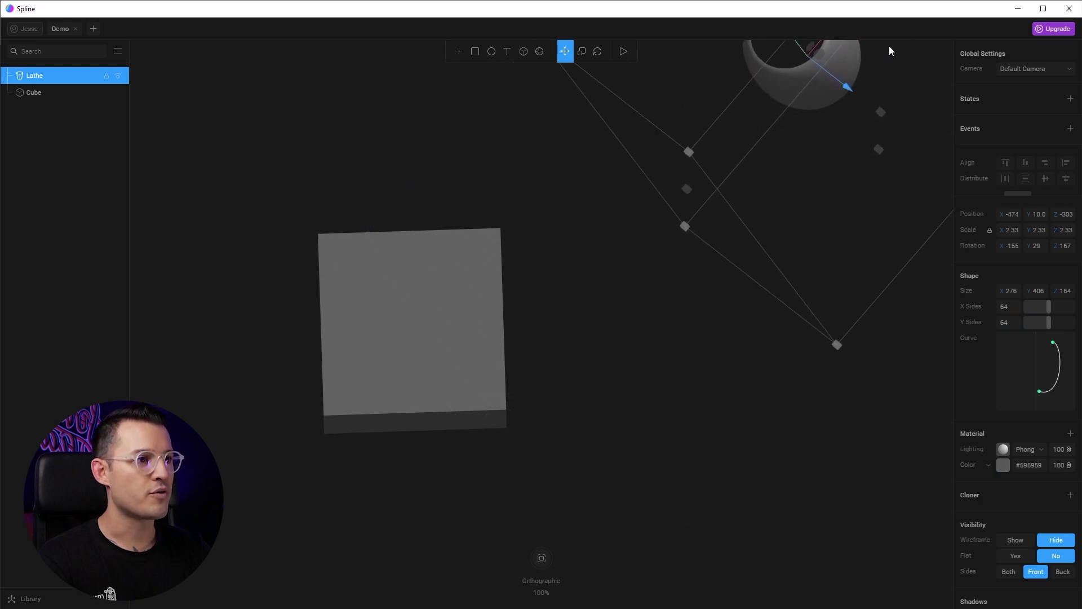
pyautogui.moveTo(889, 46); pyautogui.dragTo(713, 315, button='right')
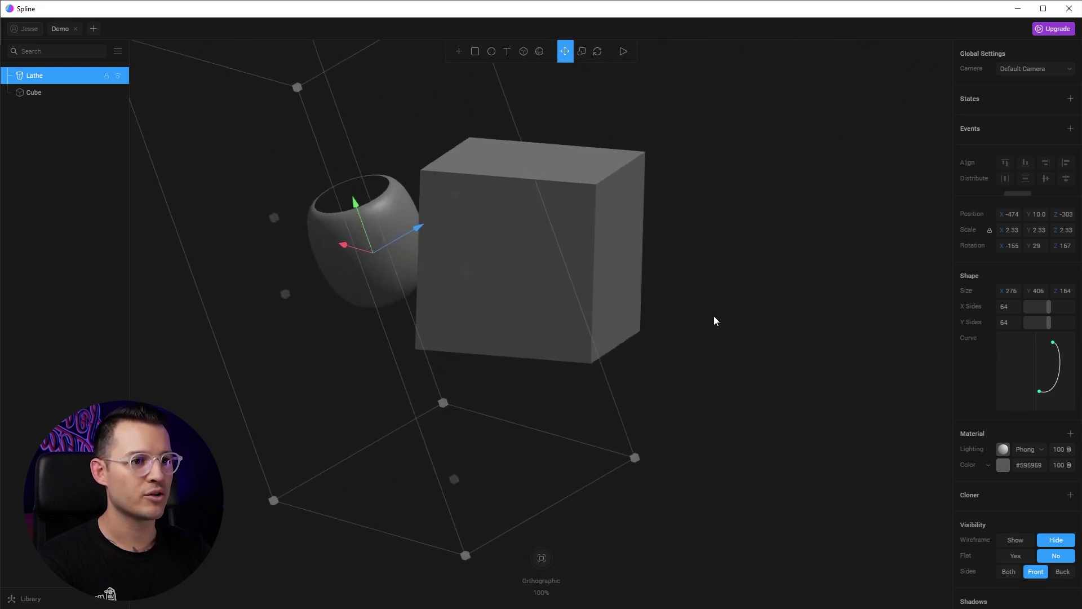
pyautogui.click(490, 430)
pyautogui.moveTo(490, 430); pyautogui.dragTo(446, 302, button='right')
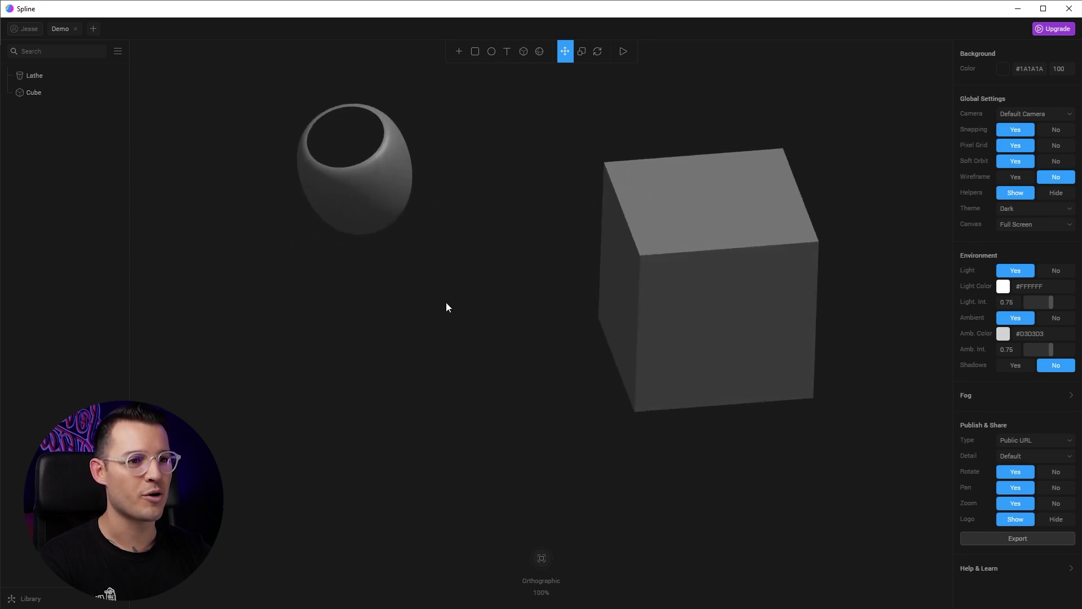
# - Move the lathe back closer to the cube and shrink it to a smaller size
pyautogui.click(363, 187)
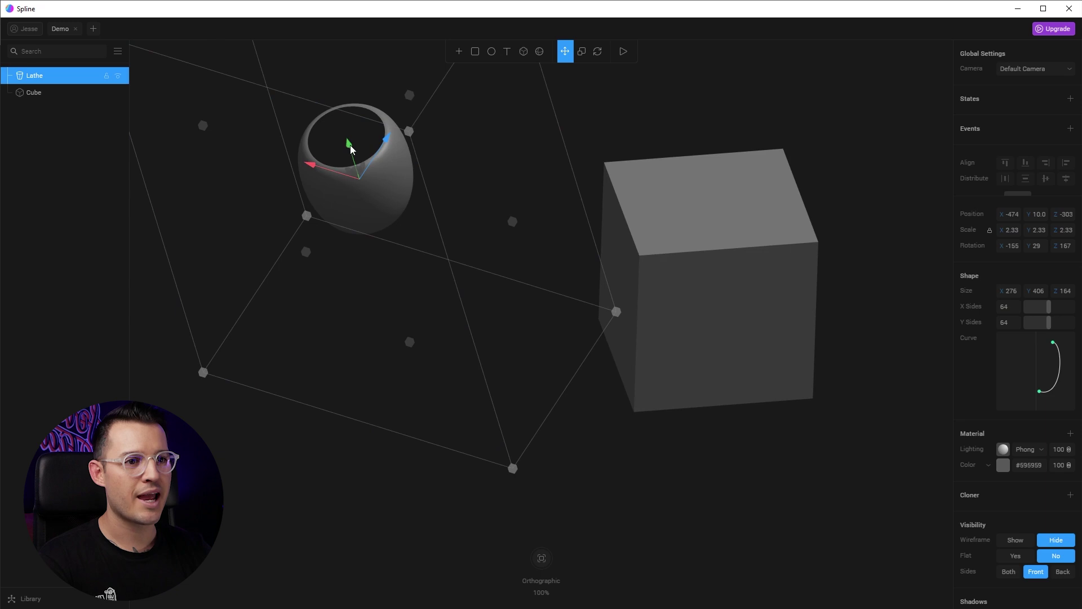
pyautogui.moveTo(316, 169); pyautogui.dragTo(864, 365)
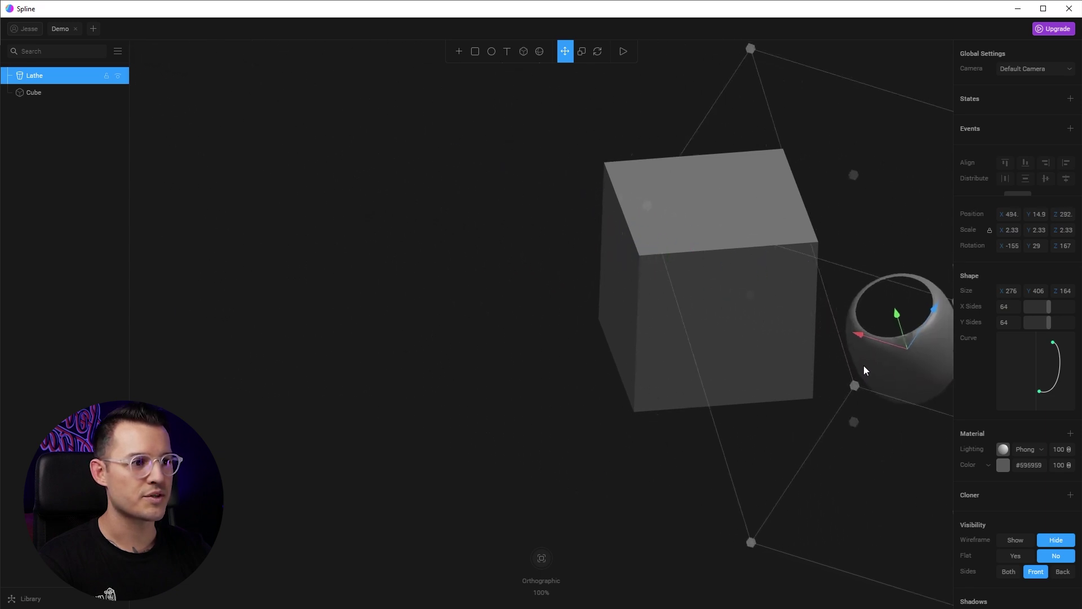
pyautogui.moveTo(863, 366); pyautogui.dragTo(655, 346, button='middle')
pyautogui.moveTo(654, 346)
pyautogui.mouseDown(button='right')
pyautogui.moveTo(654, 333)
pyautogui.moveTo(730, 338)
pyautogui.moveTo(657, 331)
pyautogui.moveTo(696, 343)
pyautogui.moveTo(702, 363)
pyautogui.moveTo(653, 338)
pyautogui.mouseUp(button='right')
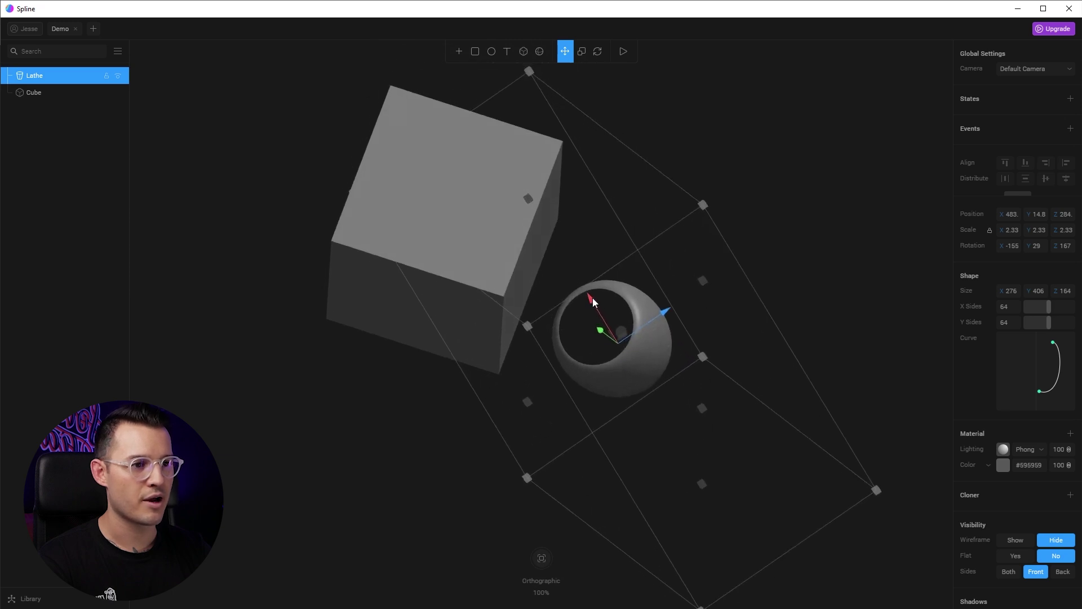
pyautogui.moveTo(593, 297); pyautogui.dragTo(544, 249)
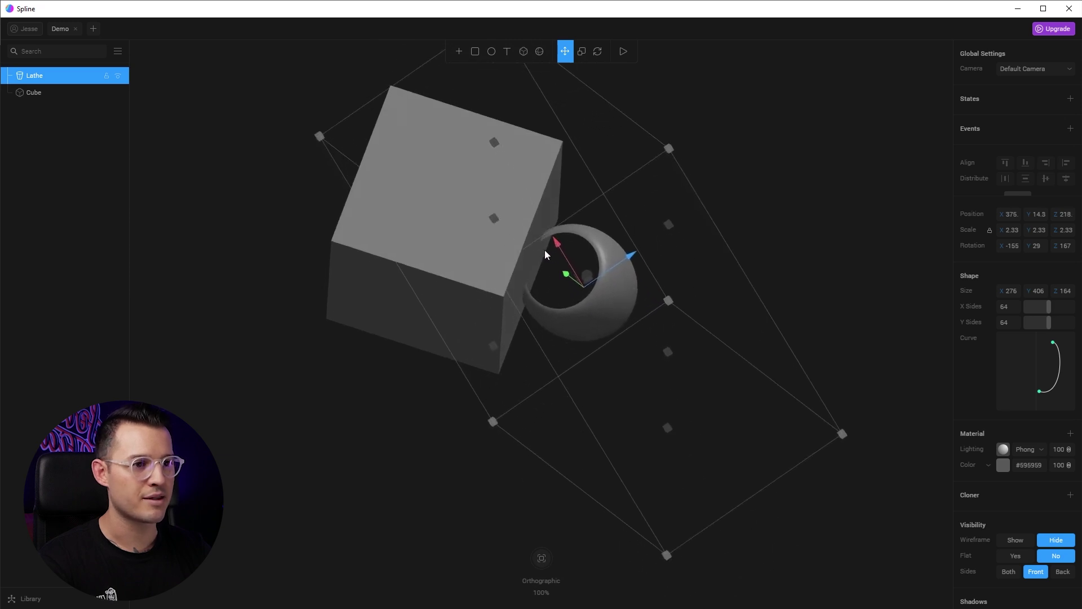
pyautogui.moveTo(712, 218); pyautogui.dragTo(639, 220)
pyautogui.click(718, 225)
pyautogui.moveTo(718, 225); pyautogui.dragTo(720, 280, button='right')
# - Select all objects and delete both the cube and the lathe, leaving an empty canvas
pyautogui.click(558, 390)
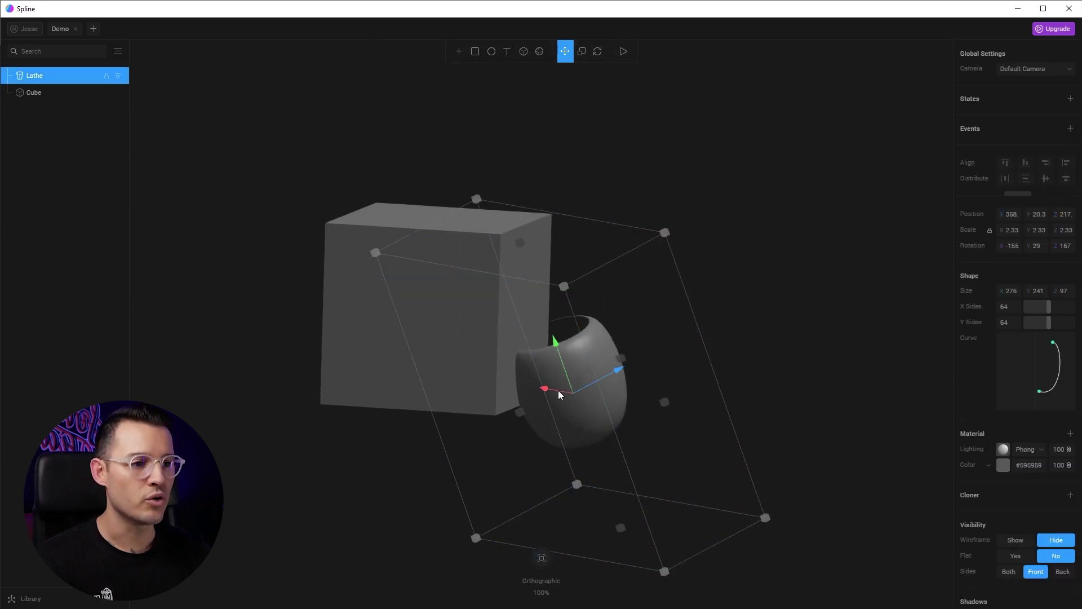
pyautogui.hotkey('ctrl', 'a')
pyautogui.press('Delete')
pyautogui.click(459, 51)
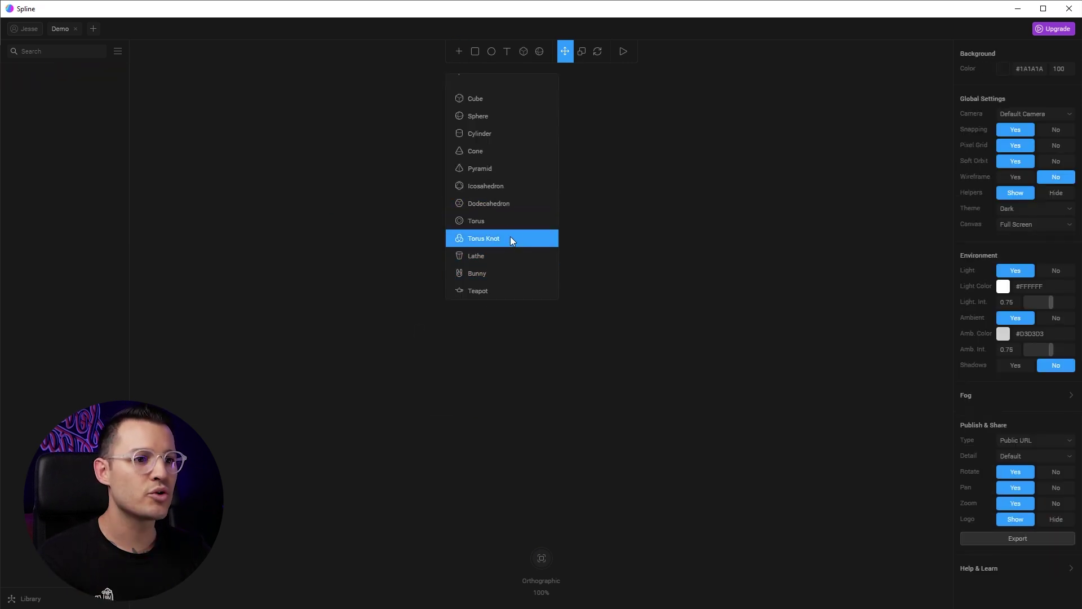
pyautogui.click(512, 220)
pyautogui.moveTo(330, 188); pyautogui.dragTo(470, 332)
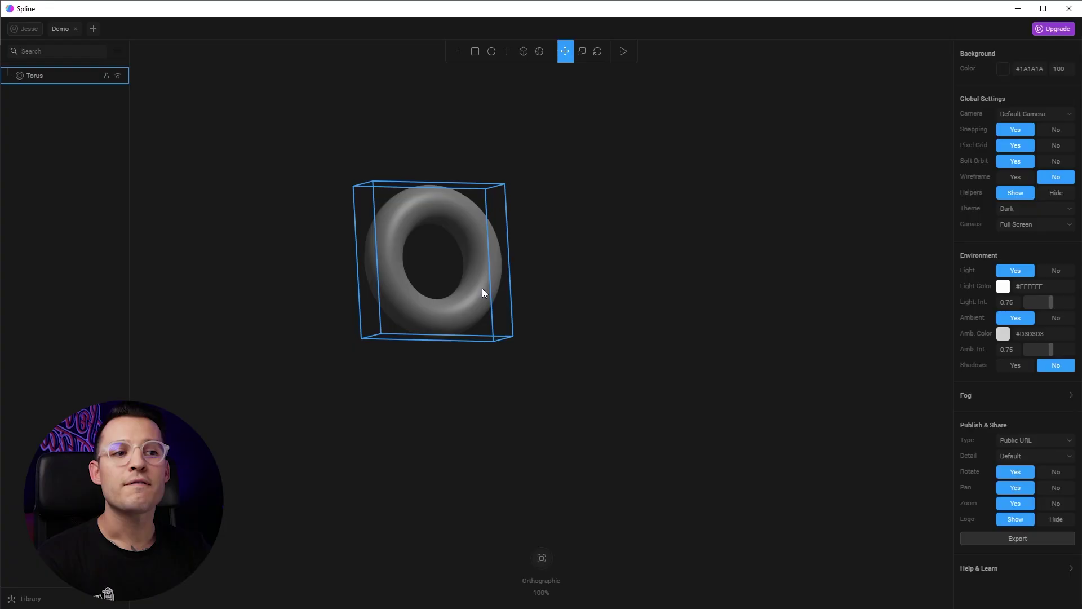
pyautogui.click(482, 292)
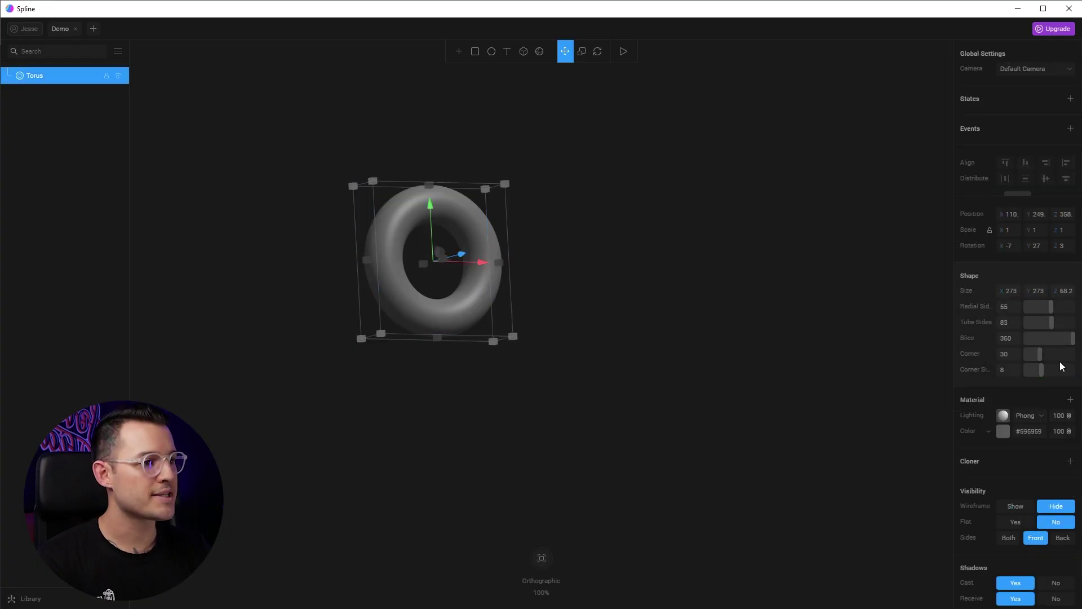
pyautogui.moveTo(1070, 339); pyautogui.dragTo(1062, 339)
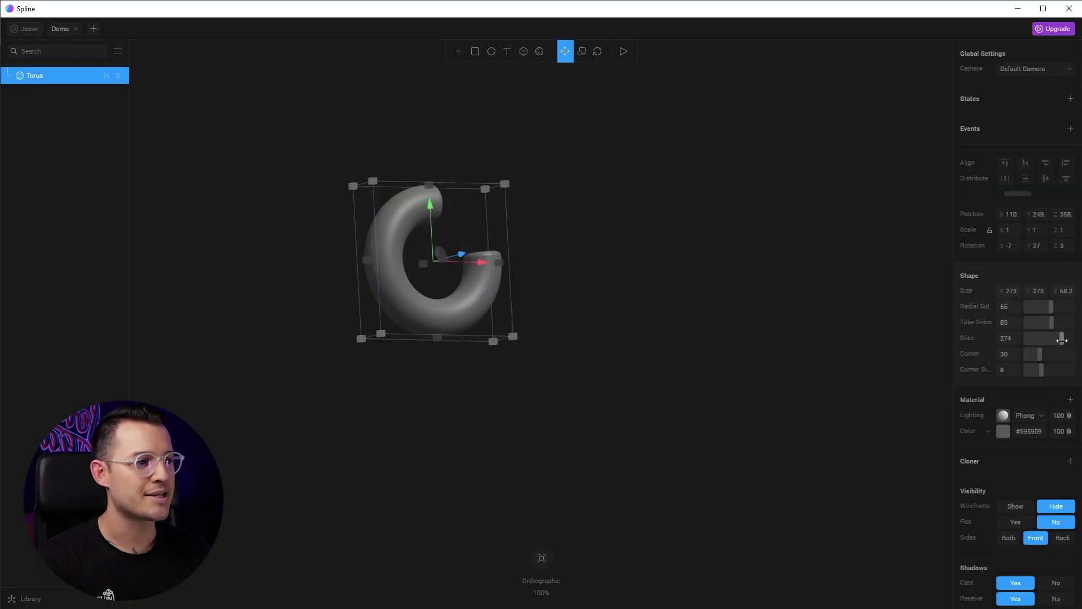
pyautogui.moveTo(1043, 371); pyautogui.dragTo(1039, 373)
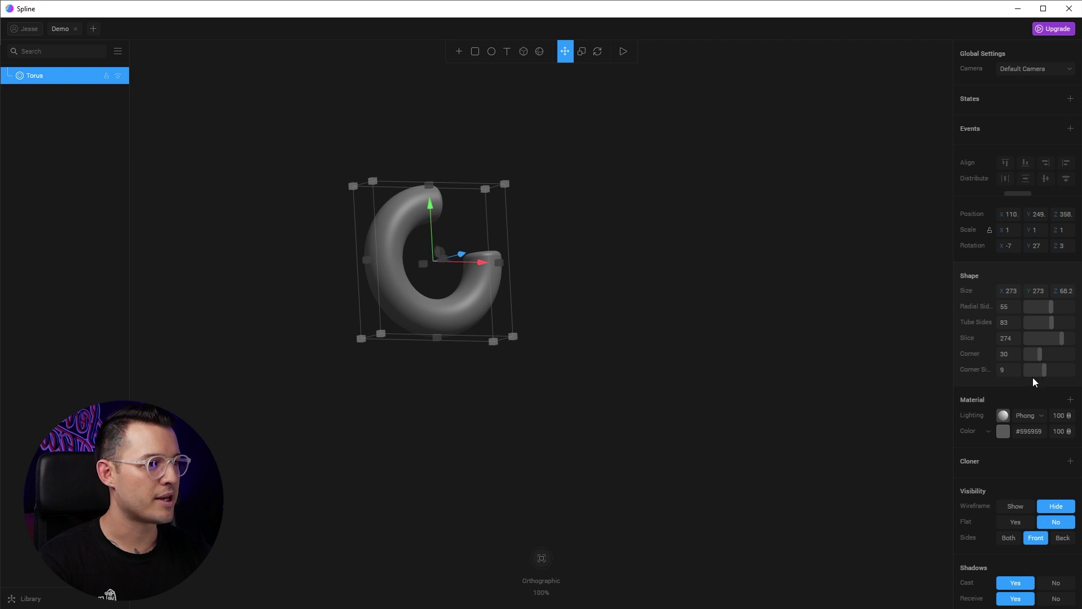
pyautogui.moveTo(541, 298); pyautogui.dragTo(475, 271)
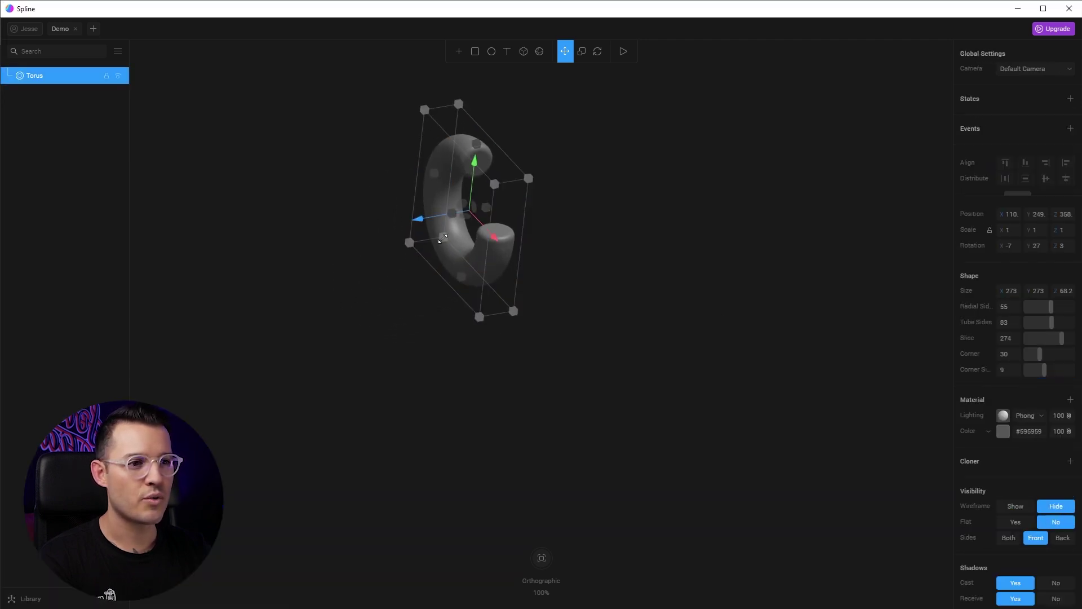
pyautogui.moveTo(409, 244); pyautogui.dragTo(357, 222)
pyautogui.moveTo(312, 263); pyautogui.dragTo(587, 364)
pyautogui.click(560, 285)
# - Replace the torus with a 378-unit icosahedron coloured purple #B256FF
pyautogui.press('Delete')
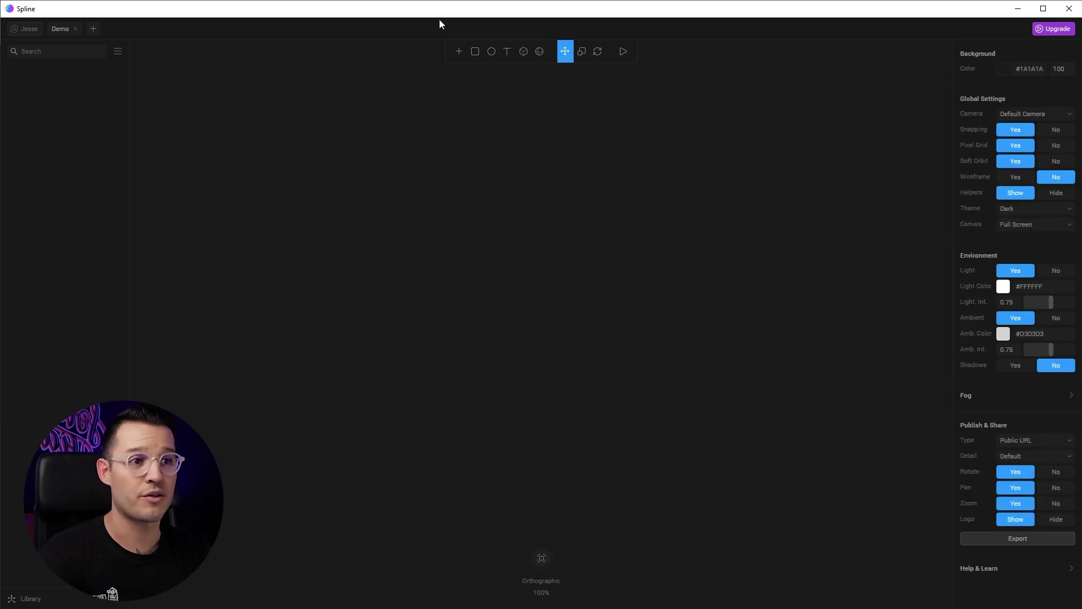
pyautogui.click(458, 51)
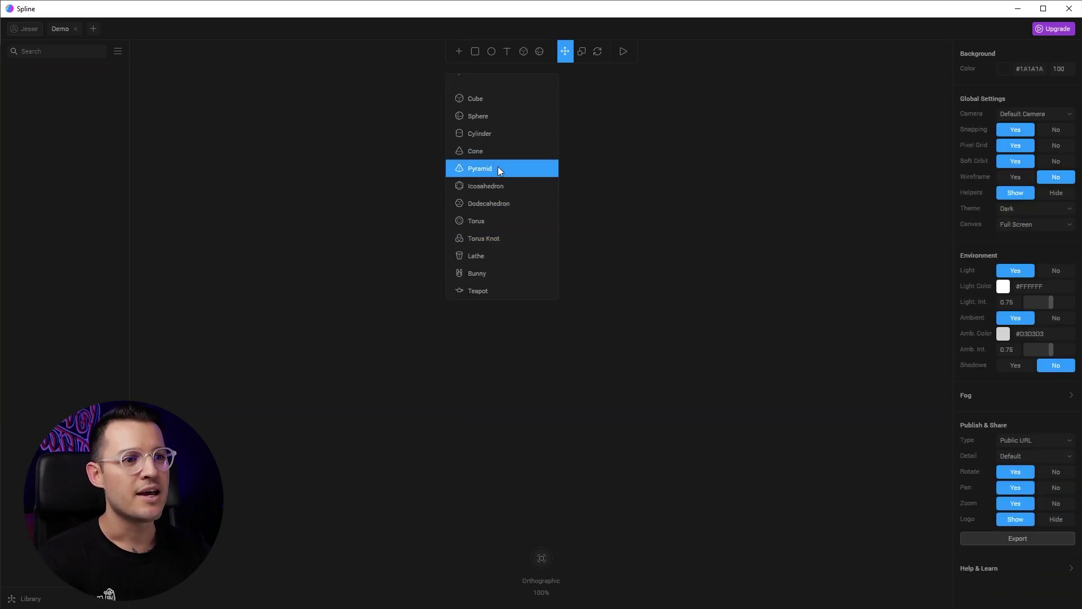
pyautogui.click(493, 185)
pyautogui.moveTo(354, 189); pyautogui.dragTo(567, 350)
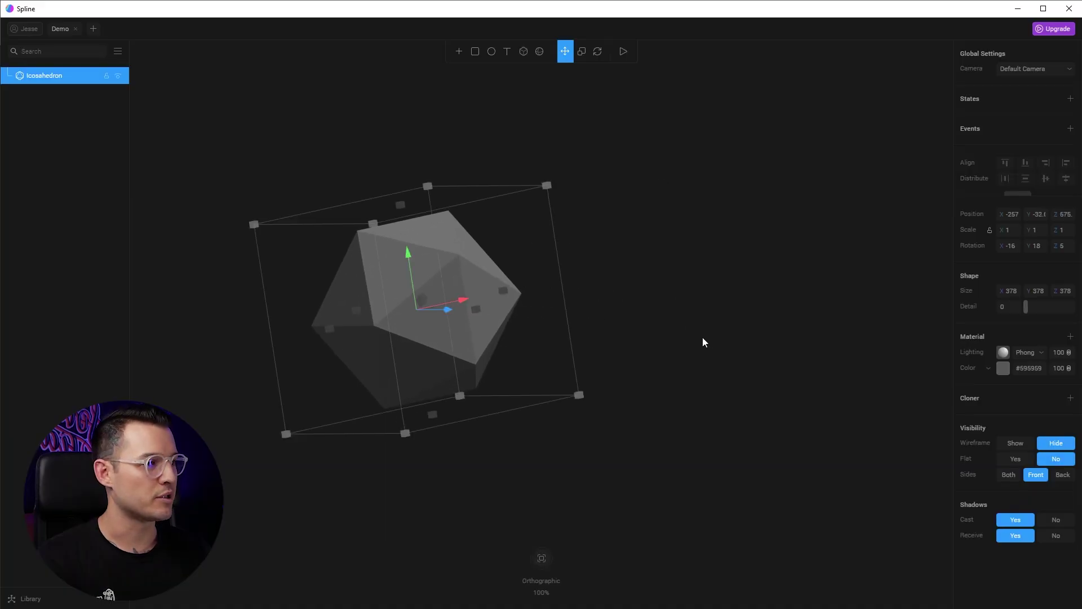
pyautogui.click(1003, 369)
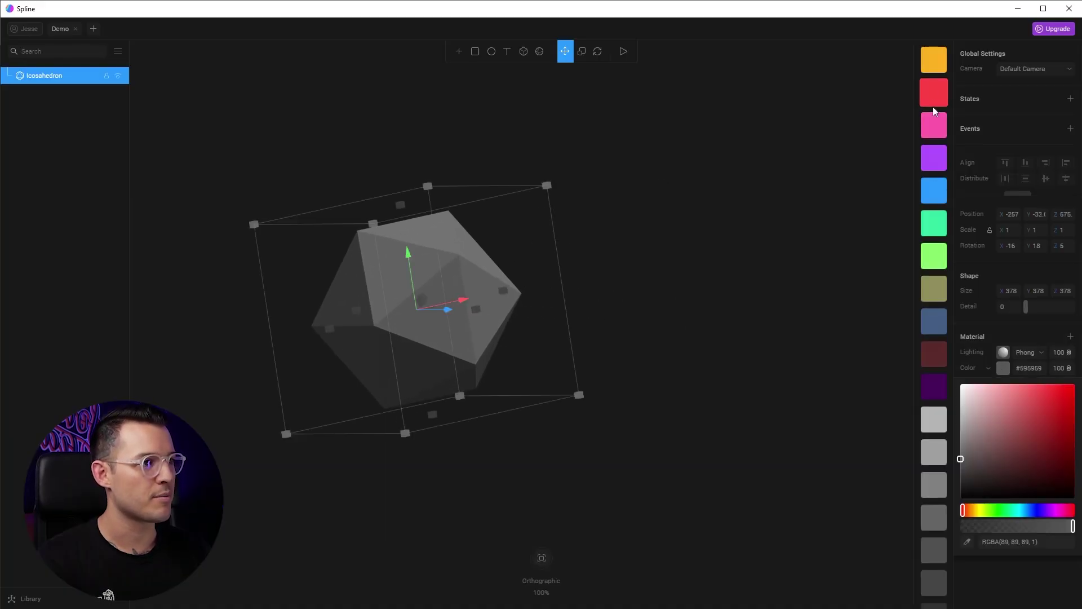
pyautogui.click(933, 156)
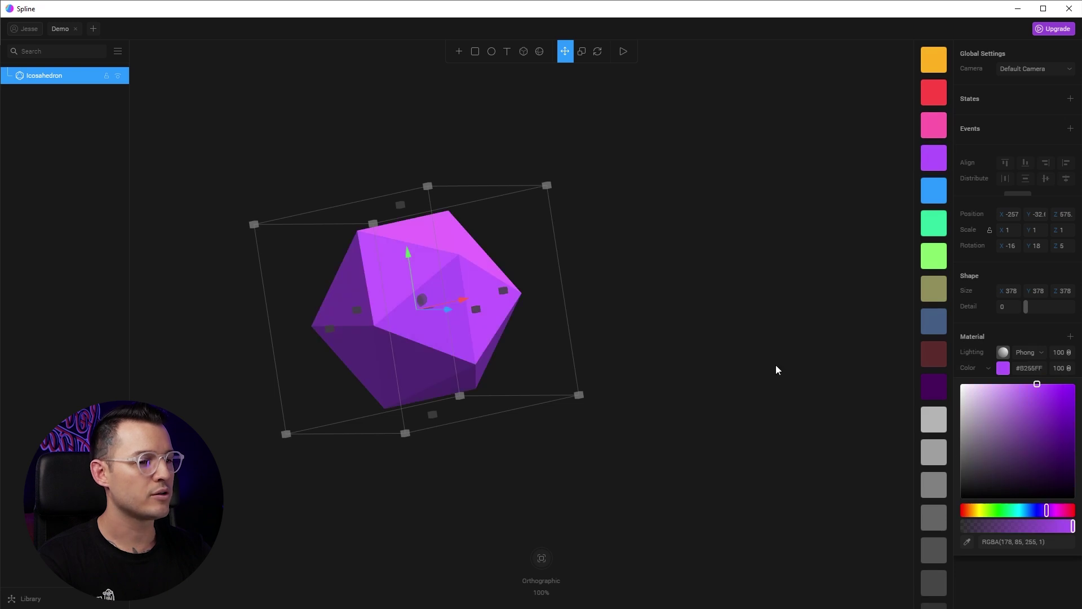
# - Set the icosahedron's Wireframe visibility to Show, testing the Detail, Flat and Sides options
pyautogui.click(1003, 354)
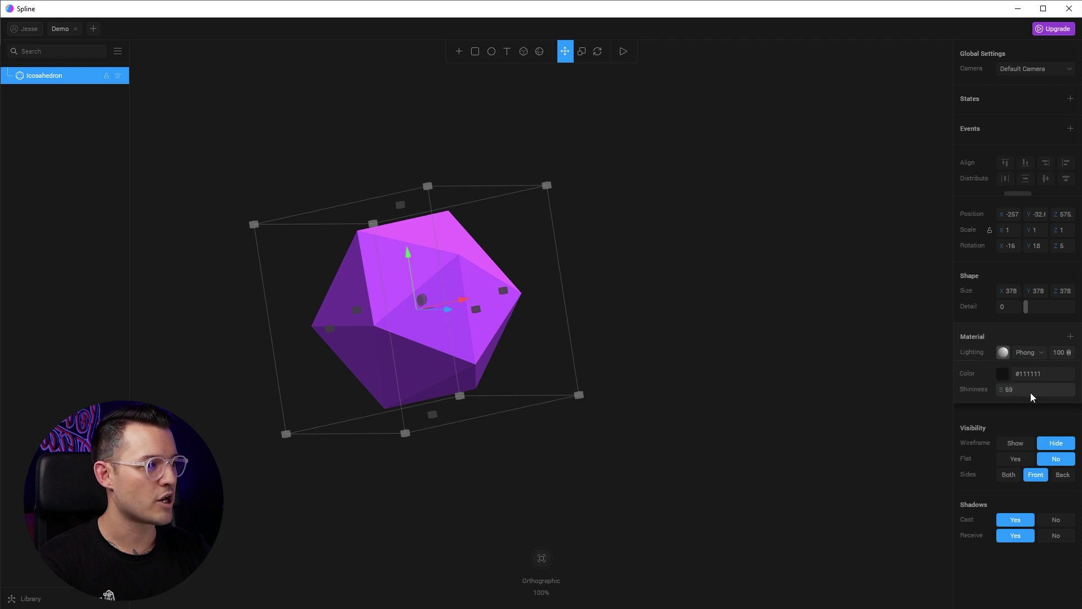
pyautogui.click(1038, 333)
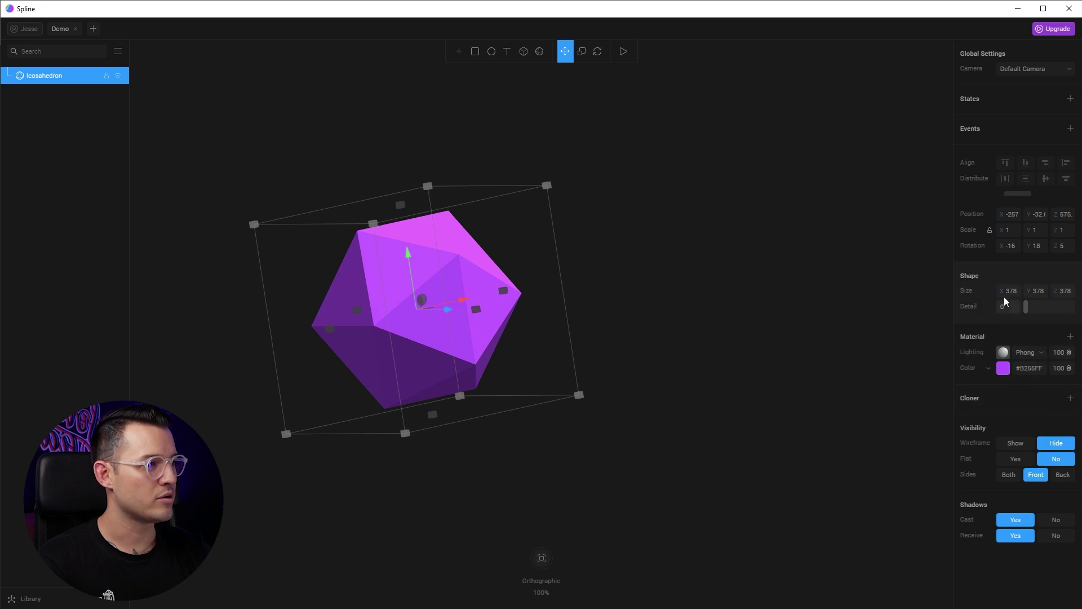
pyautogui.moveTo(1027, 306)
pyautogui.mouseDown()
pyautogui.moveTo(1055, 306)
pyautogui.moveTo(1026, 310)
pyautogui.mouseUp()
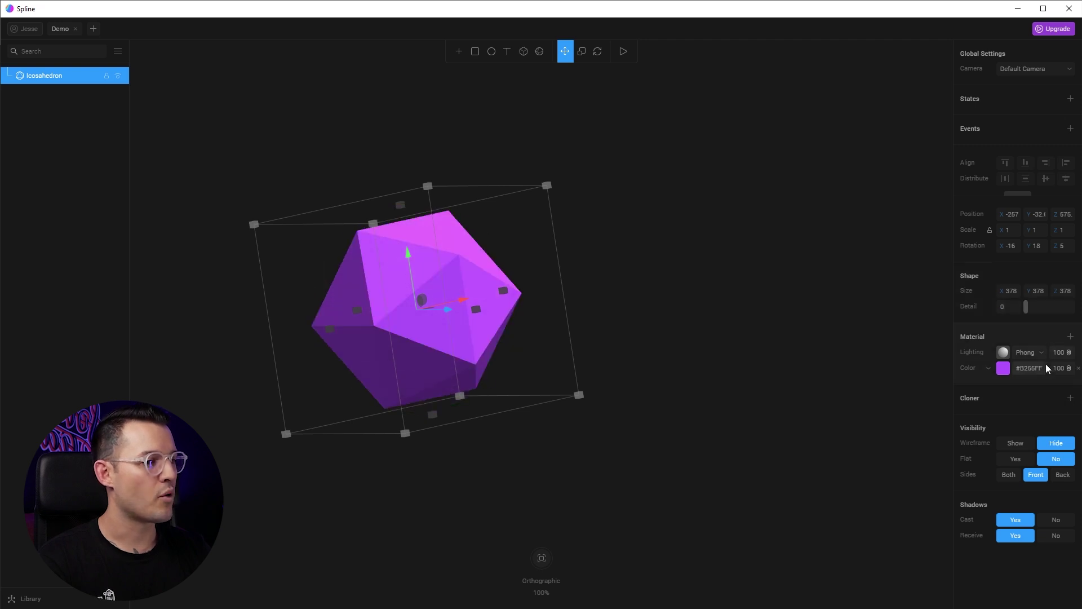
pyautogui.click(1015, 444)
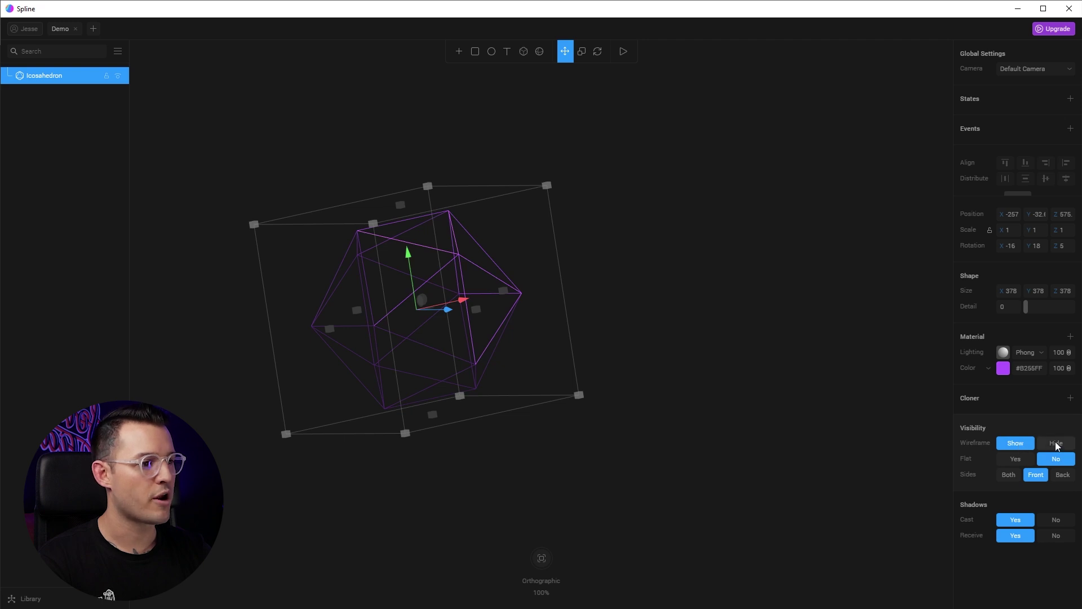
pyautogui.click(1017, 460)
pyautogui.click(1058, 460)
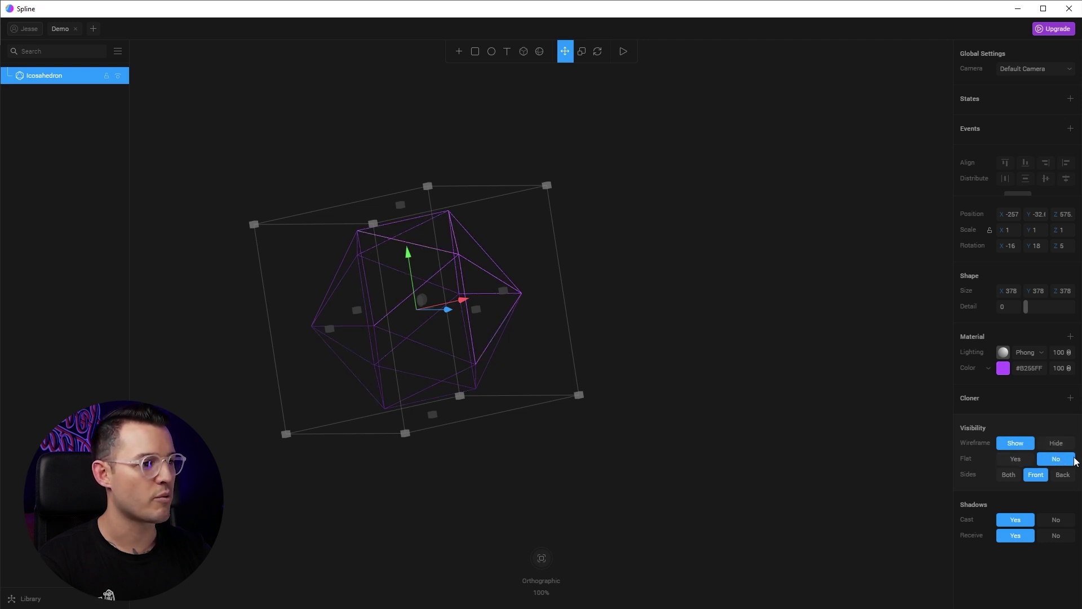
pyautogui.click(1008, 475)
pyautogui.click(1035, 475)
pyautogui.click(546, 282)
pyautogui.moveTo(546, 282); pyautogui.dragTo(522, 276, button='middle')
pyautogui.click(441, 283)
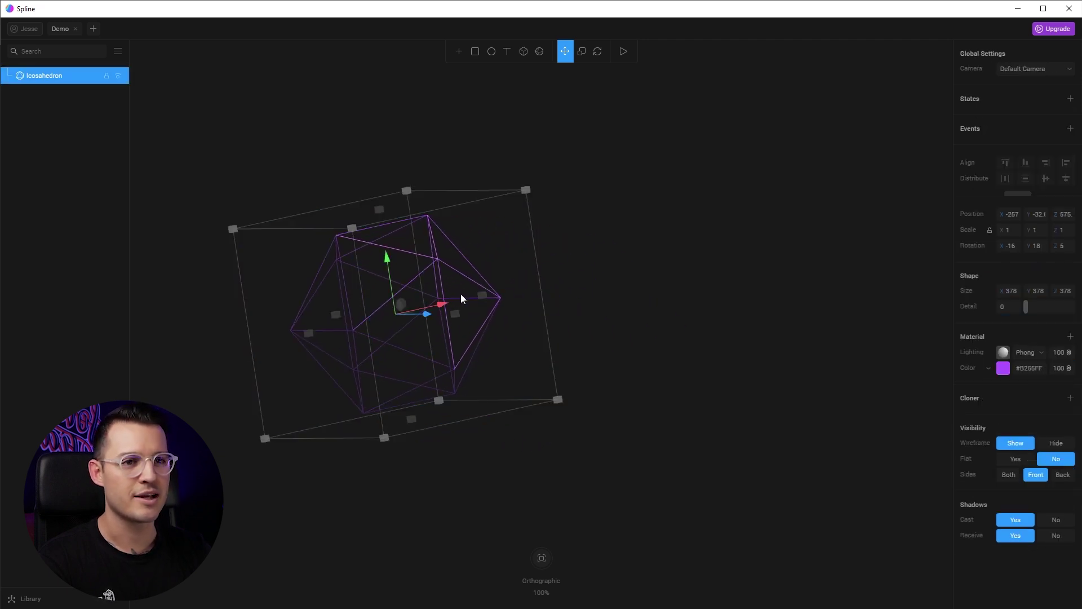
# - Add a cloner to the icosahedron and shift the cloned ring right and down
pyautogui.click(1070, 398)
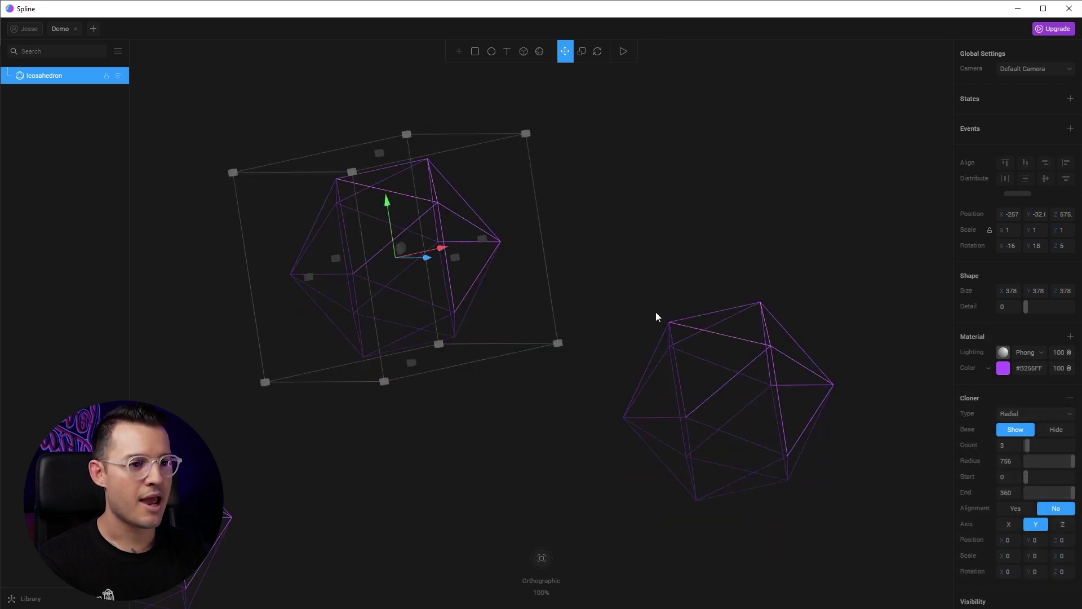
pyautogui.scroll(-2, 656, 317)
pyautogui.scroll(2, 655, 313)
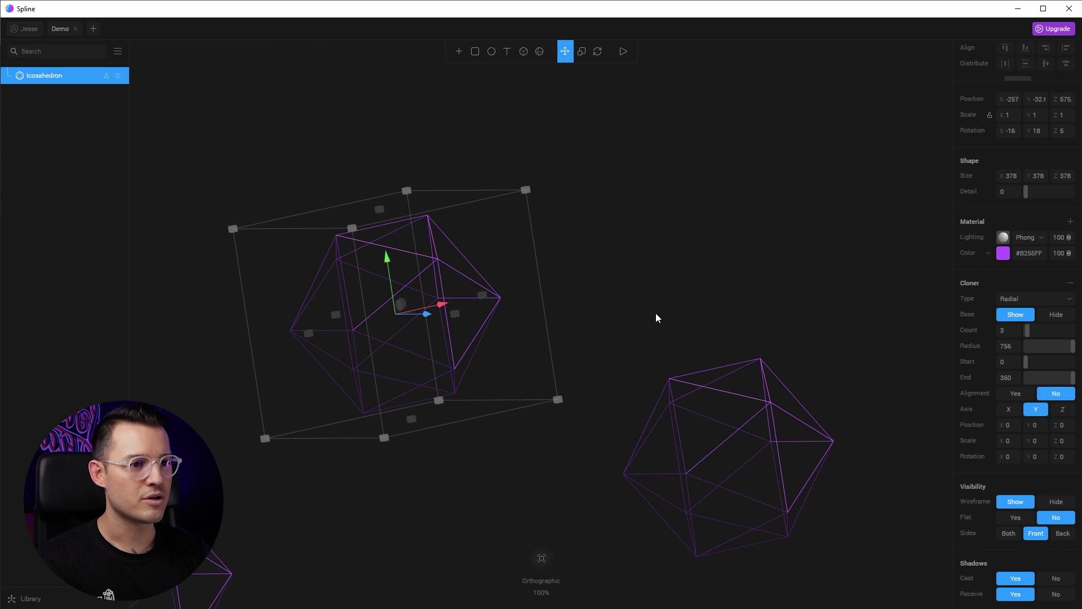
pyautogui.scroll(-10, 579, 252)
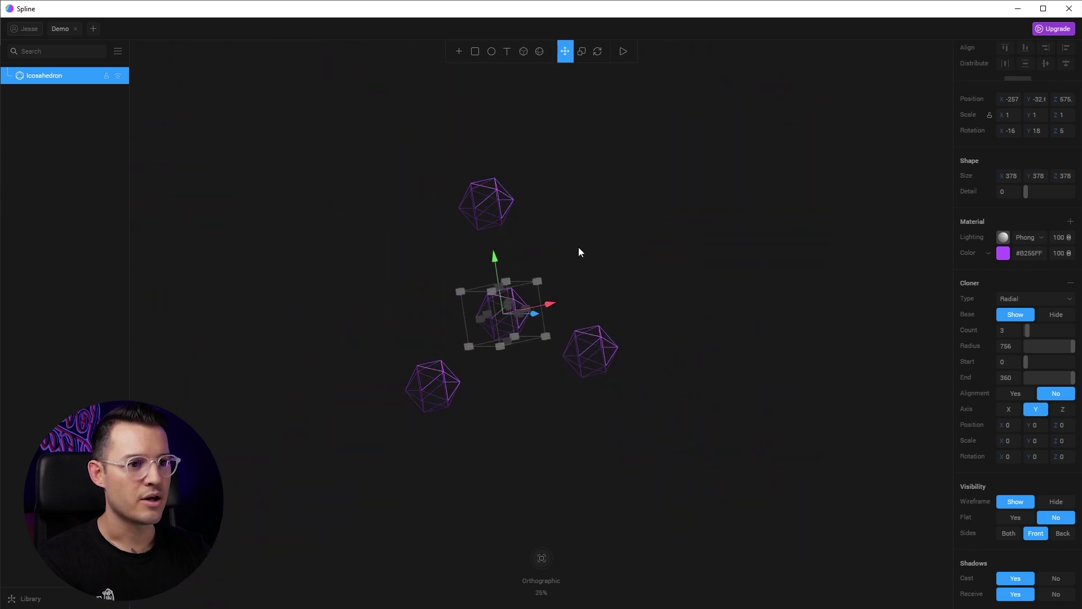
pyautogui.scroll(4, 579, 249)
pyautogui.click(578, 249)
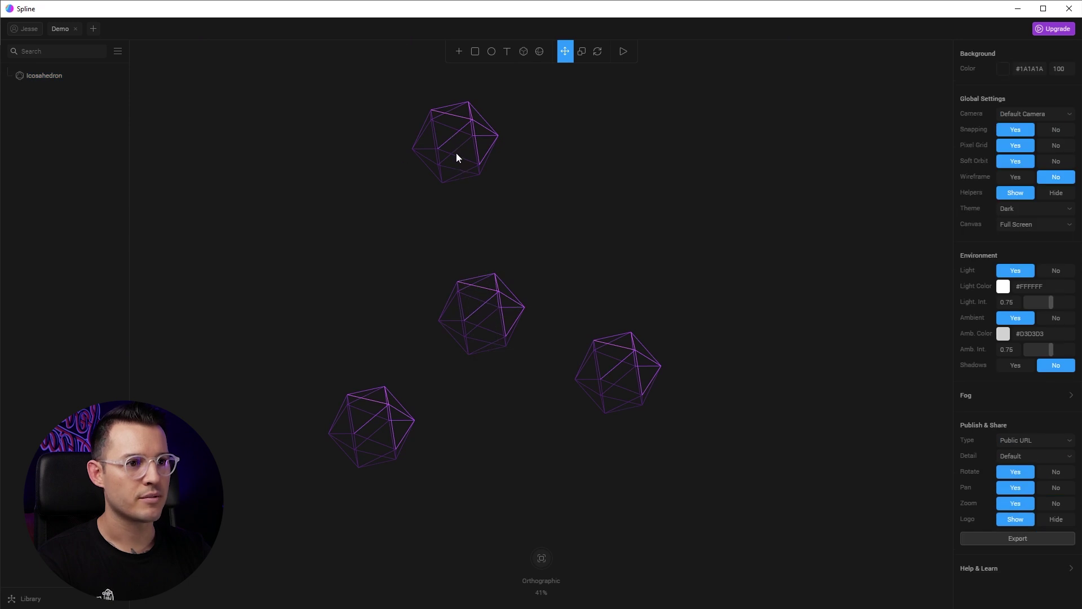
pyautogui.click(482, 298)
pyautogui.moveTo(483, 299); pyautogui.dragTo(524, 311)
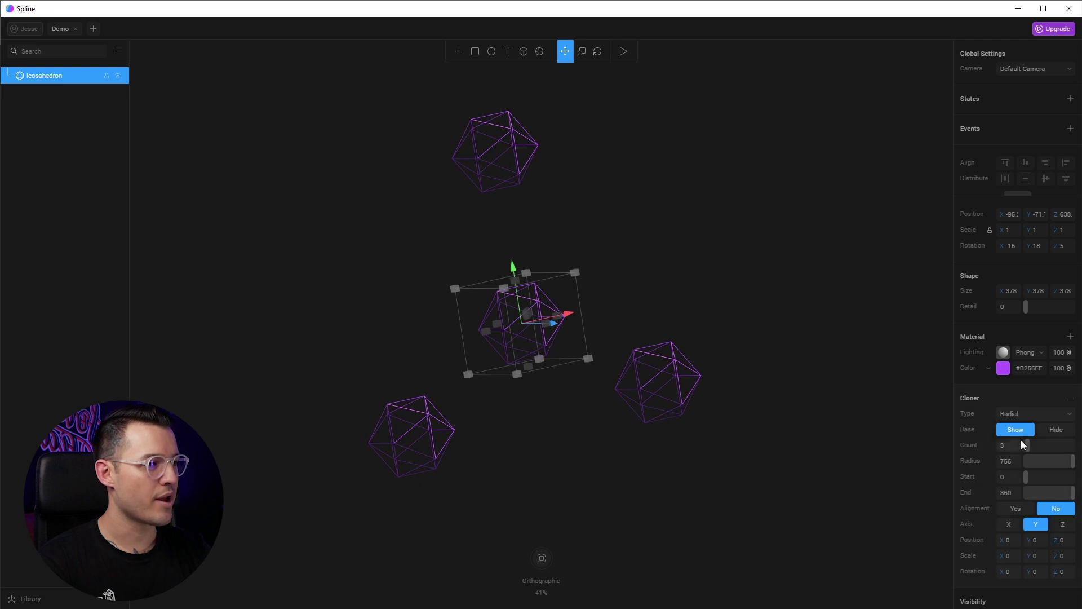
# - Keep the cloner Radial after trying Linear, with 8 copies at radius 500
pyautogui.click(1066, 419)
pyautogui.click(1052, 436)
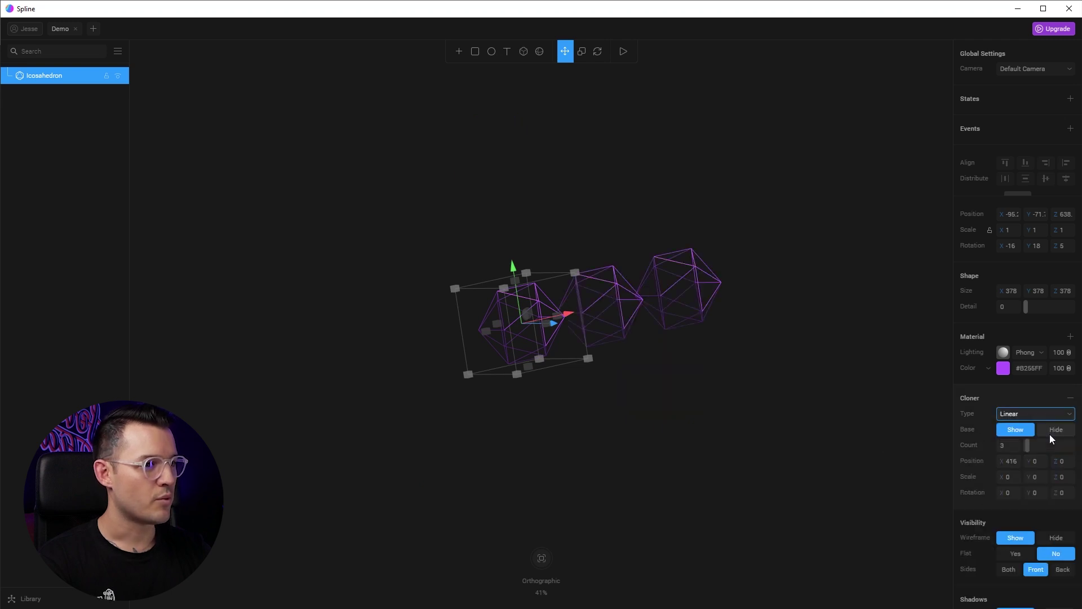
pyautogui.click(1050, 414)
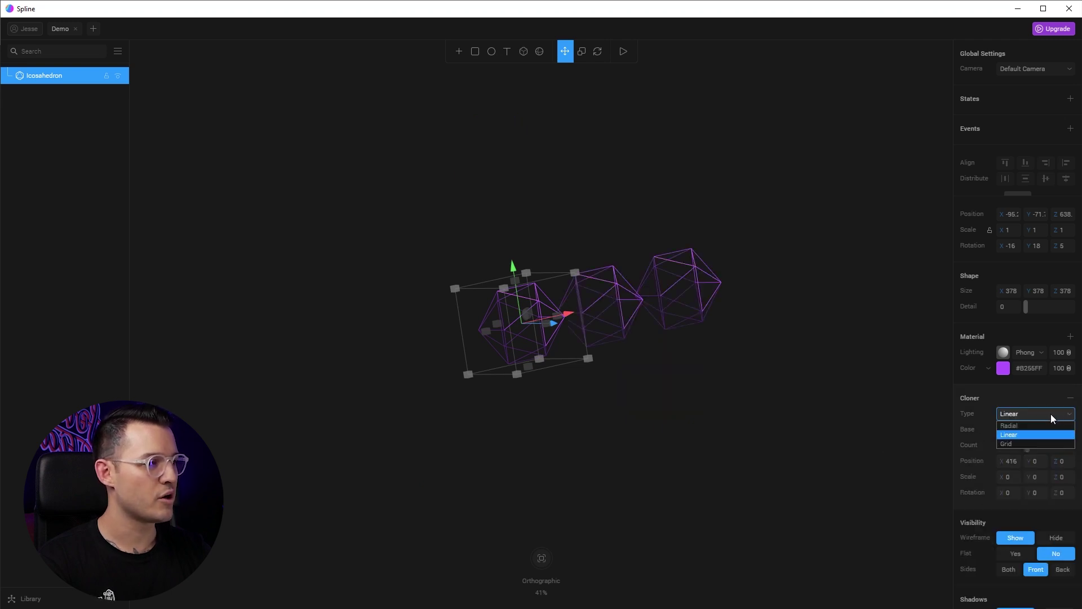
pyautogui.click(1040, 427)
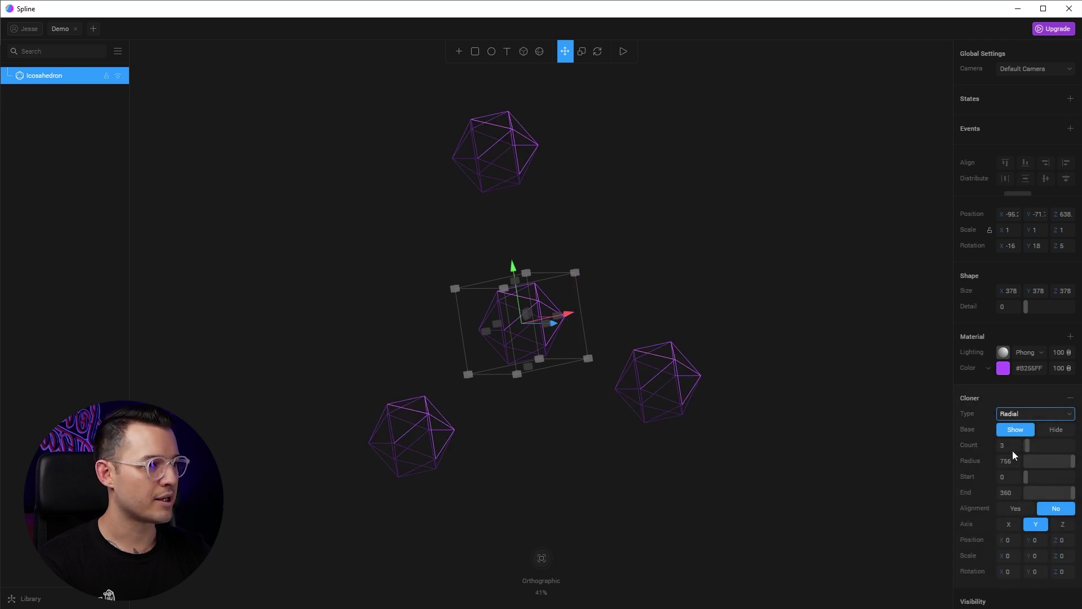
pyautogui.moveTo(1030, 446); pyautogui.dragTo(1074, 467)
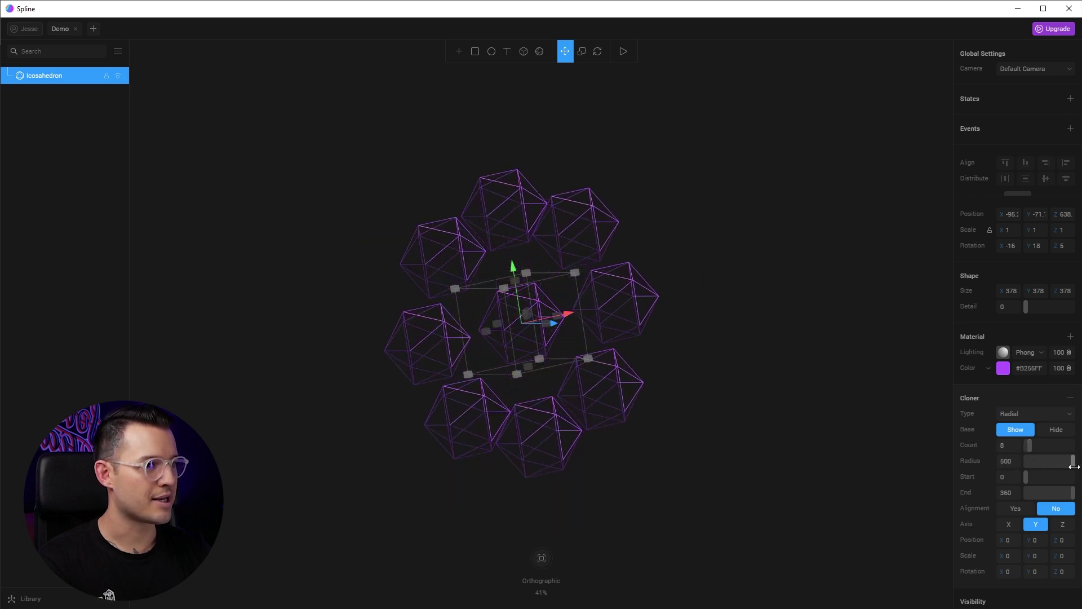
pyautogui.moveTo(815, 336)
pyautogui.mouseDown()
pyautogui.moveTo(732, 347)
pyautogui.moveTo(678, 335)
pyautogui.moveTo(644, 296)
pyautogui.moveTo(618, 326)
pyautogui.moveTo(542, 323)
pyautogui.moveTo(502, 302)
pyautogui.moveTo(505, 332)
pyautogui.mouseUp()
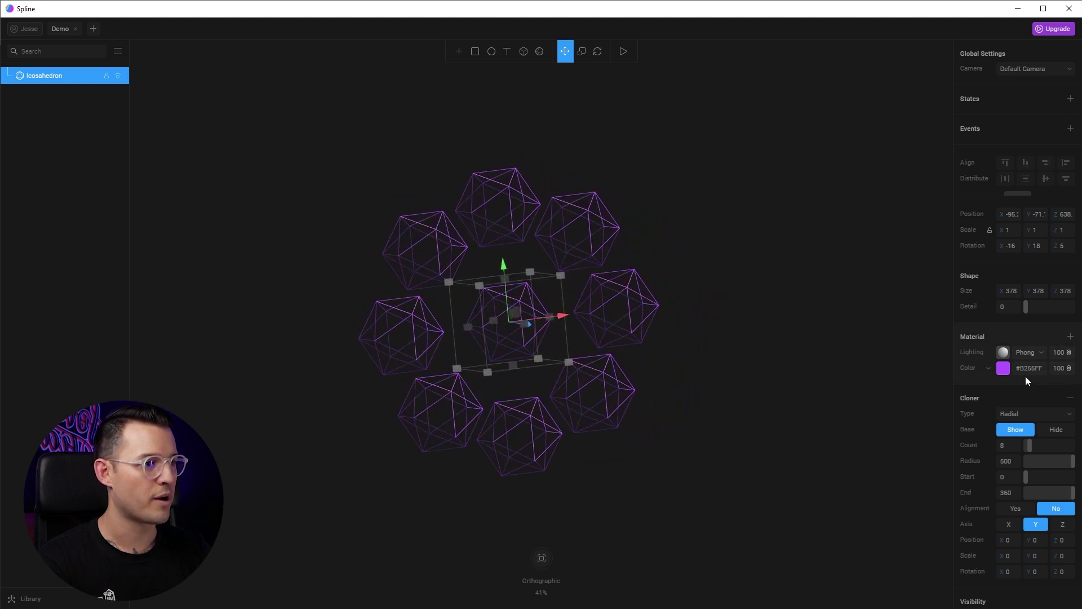
# - Try blue on the icosahedron material, then return it to purple
pyautogui.click(1003, 368)
pyautogui.click(933, 193)
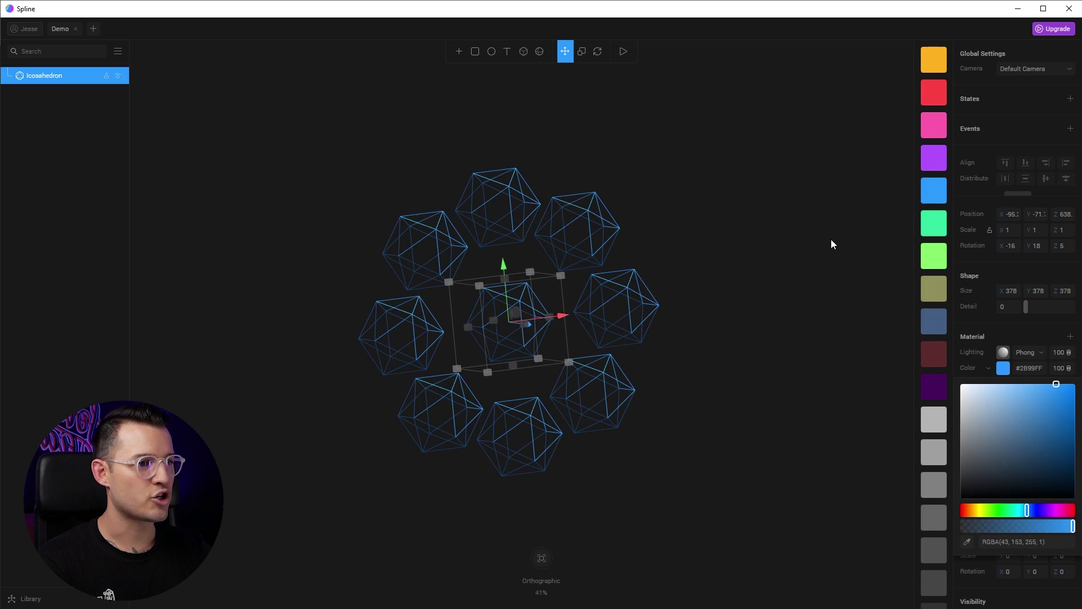
pyautogui.click(930, 159)
pyautogui.click(788, 184)
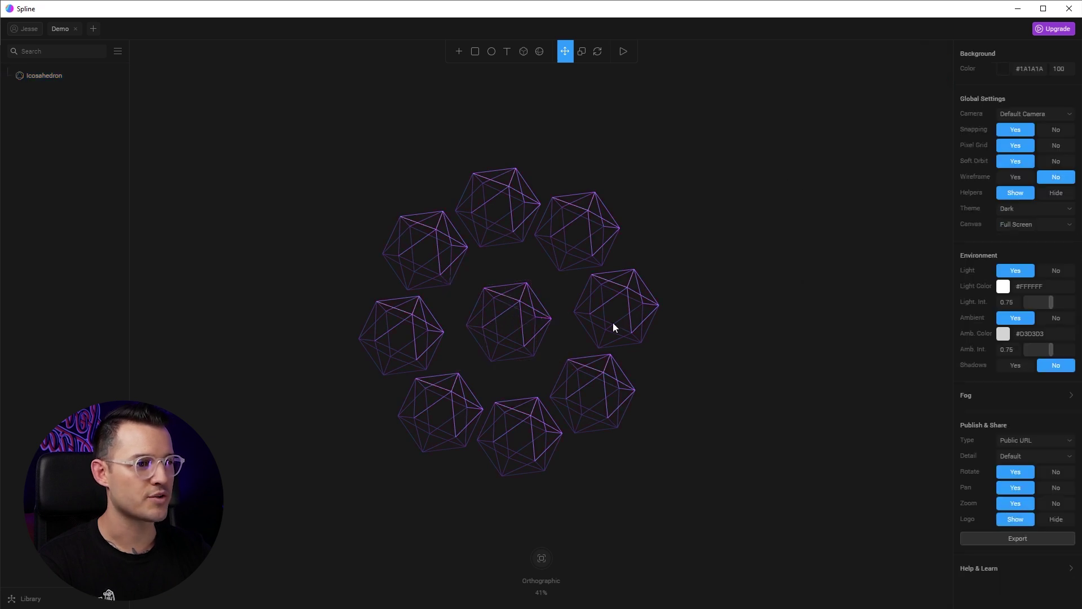
# - Add a white 'Geometry' text object beside the icosahedron ring
pyautogui.moveTo(712, 210); pyautogui.dragTo(359, 222, button='middle')
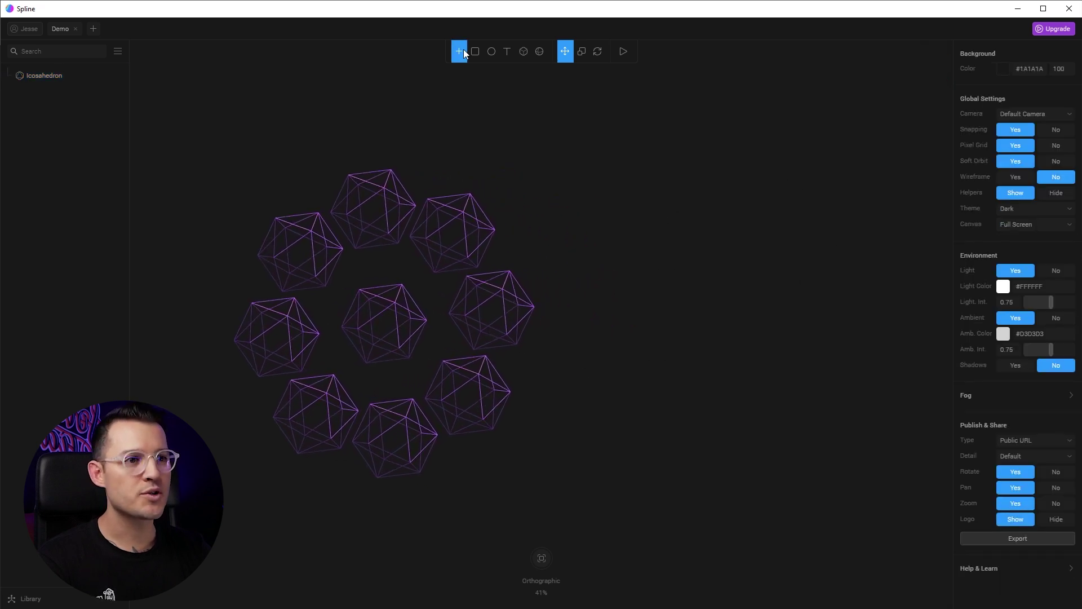
pyautogui.click(623, 299)
pyautogui.click(620, 303)
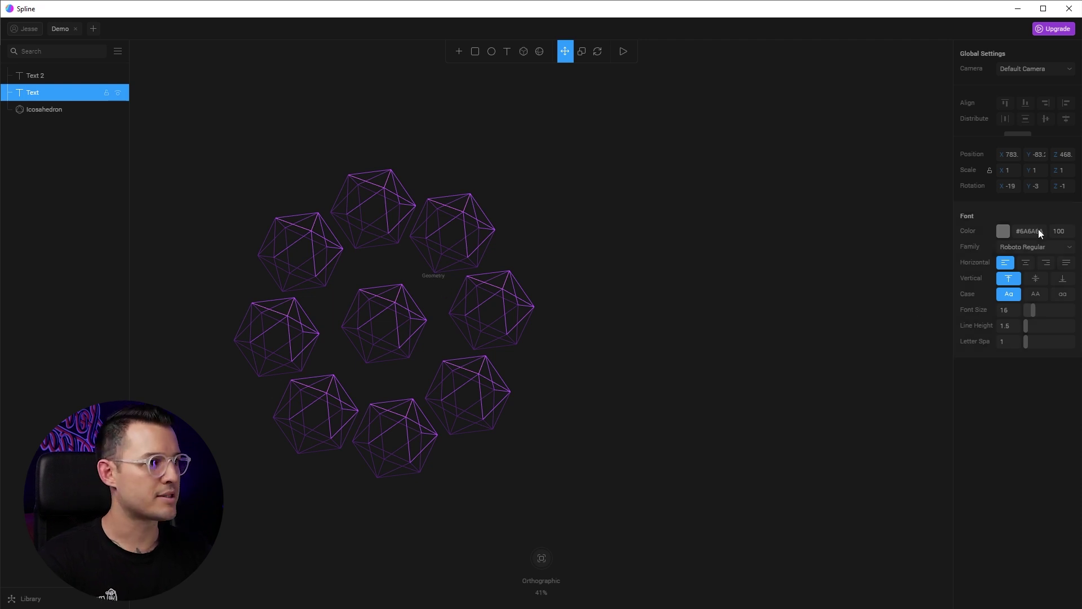
pyautogui.click(1003, 232)
pyautogui.moveTo(965, 249); pyautogui.dragTo(924, 195)
pyautogui.click(1007, 475)
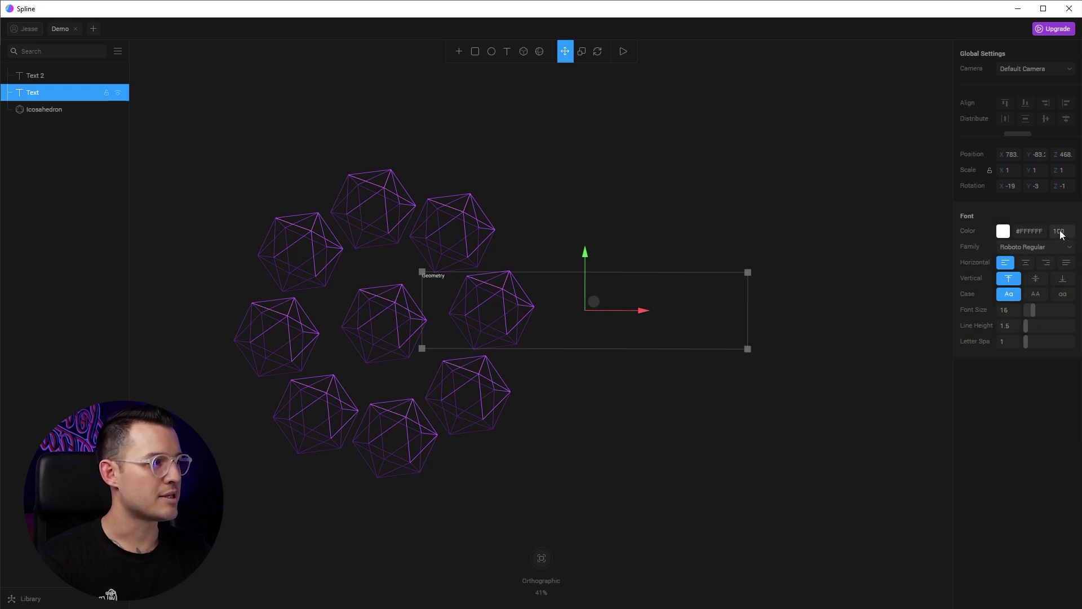
# - Set the Geometry text to Raleway Heavy at font size 198
pyautogui.moveTo(1030, 308); pyautogui.dragTo(1073, 309)
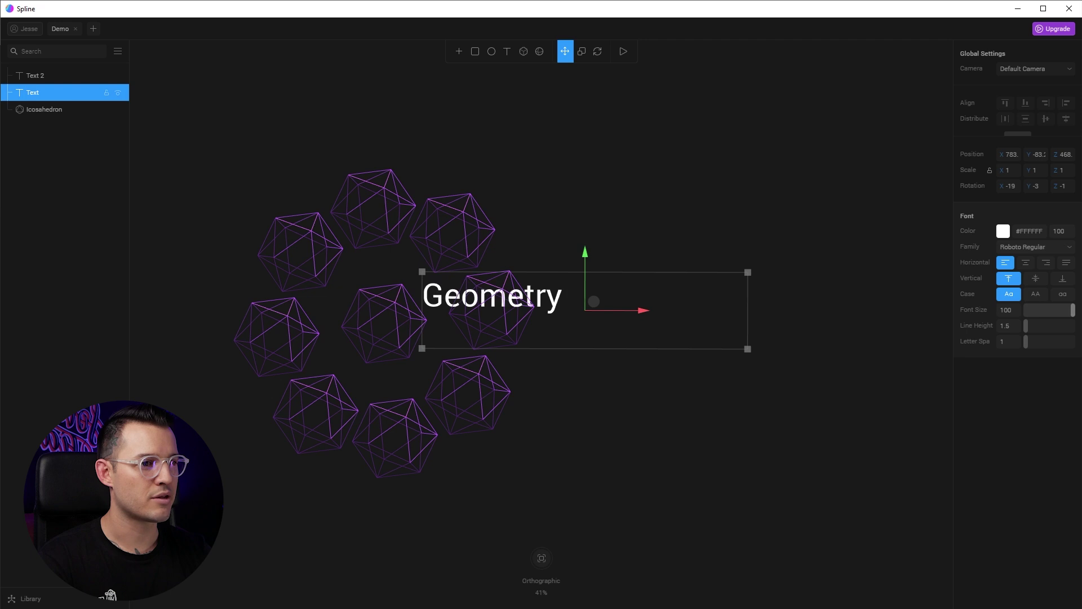
pyautogui.click(1040, 248)
pyautogui.click(1036, 294)
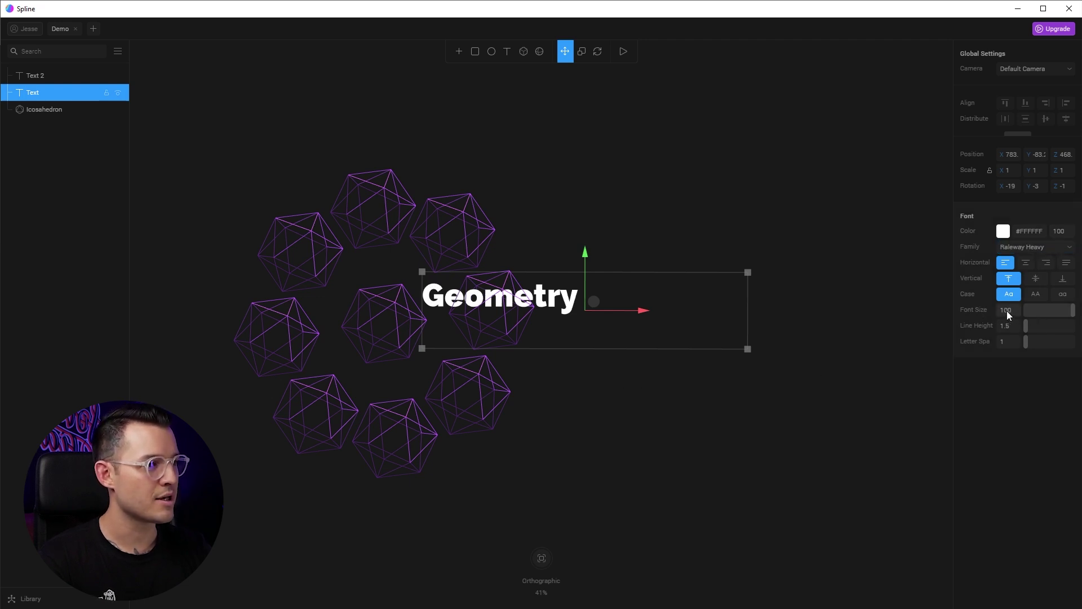
pyautogui.moveTo(1000, 310); pyautogui.dragTo(704, 344)
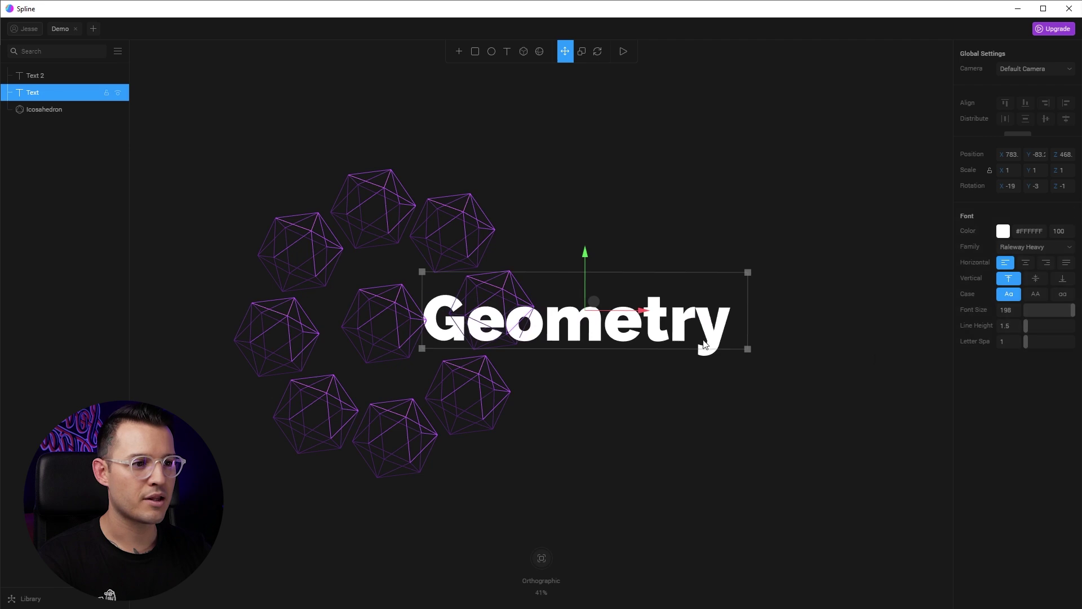
# - Move the title in depth toward the ring so it sits across the icosahedra
pyautogui.moveTo(527, 214); pyautogui.dragTo(498, 350)
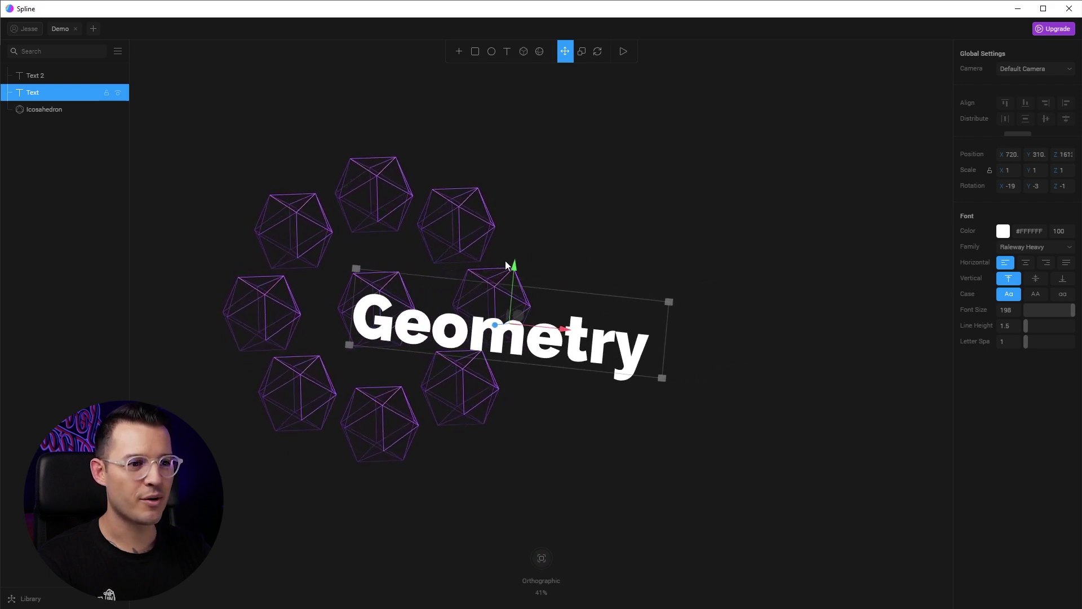
pyautogui.moveTo(507, 265); pyautogui.dragTo(789, 234)
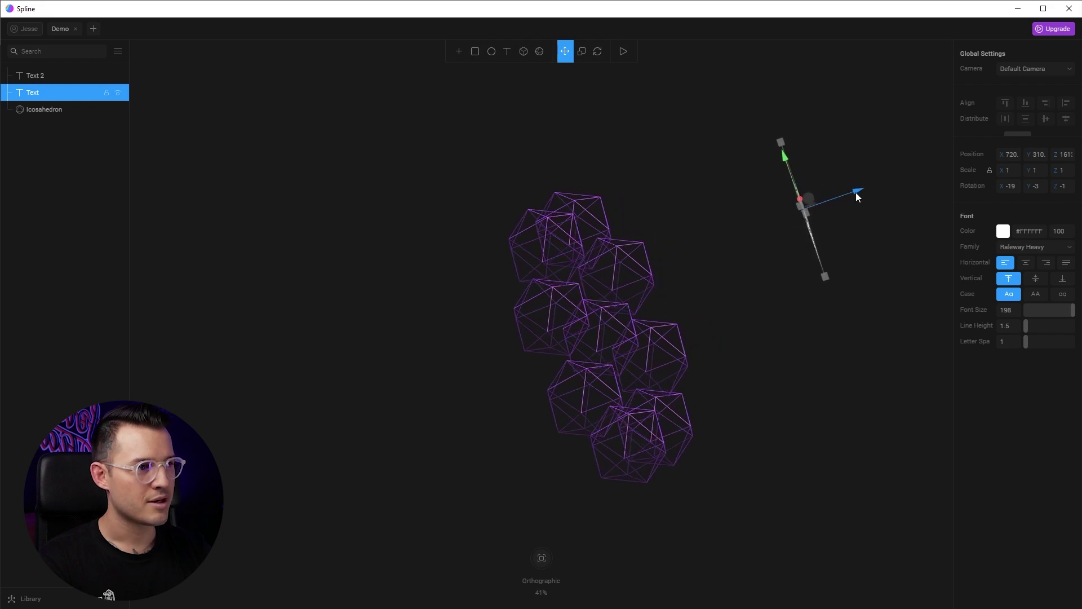
pyautogui.moveTo(856, 191); pyautogui.dragTo(672, 215)
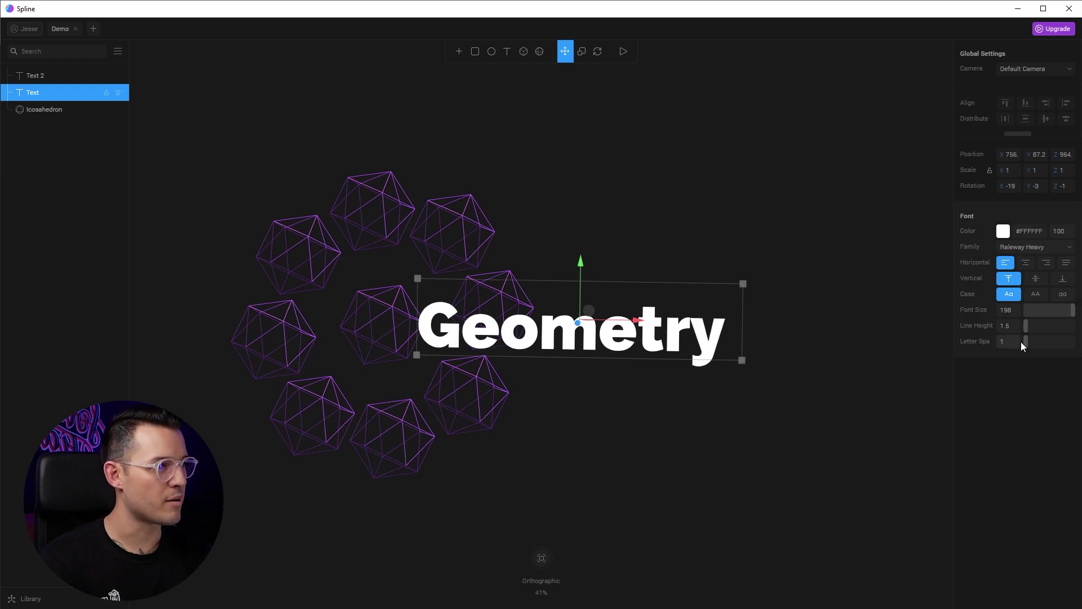
pyautogui.moveTo(1023, 342); pyautogui.dragTo(1026, 346)
pyautogui.click(676, 193)
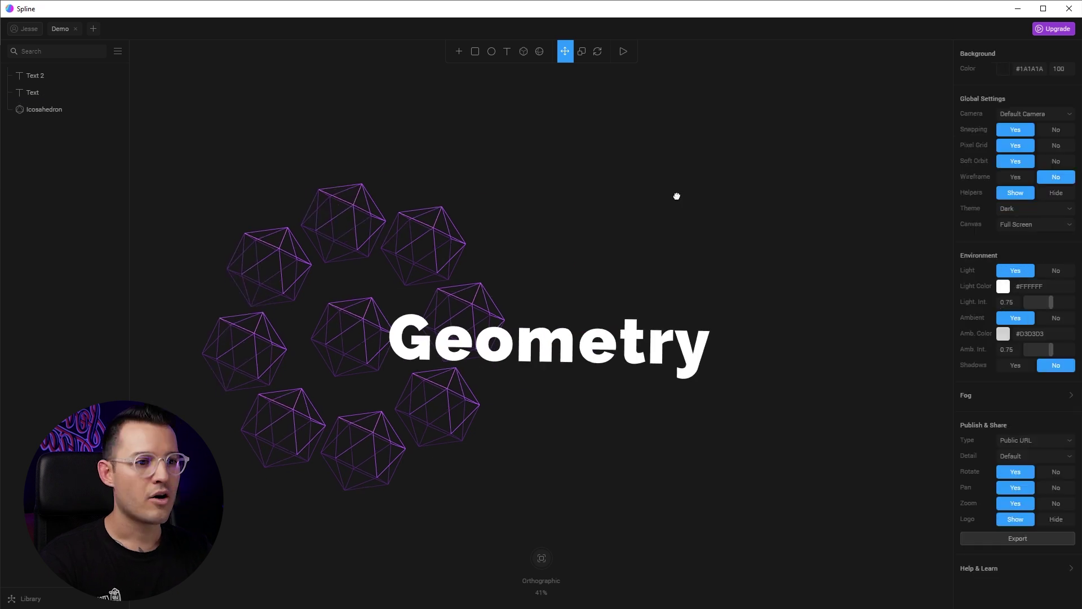
# - Draw a pyramid right of the title and rotate it around its vertical axis
pyautogui.click(523, 51)
pyautogui.click(504, 168)
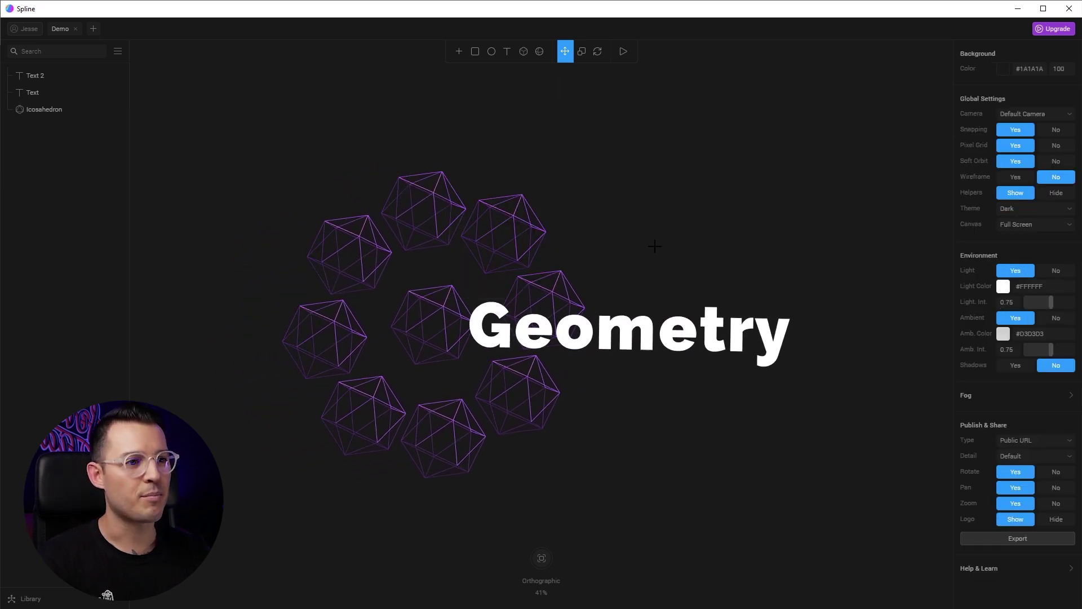
pyautogui.moveTo(688, 240)
pyautogui.mouseDown()
pyautogui.moveTo(854, 401)
pyautogui.moveTo(846, 398)
pyautogui.mouseUp()
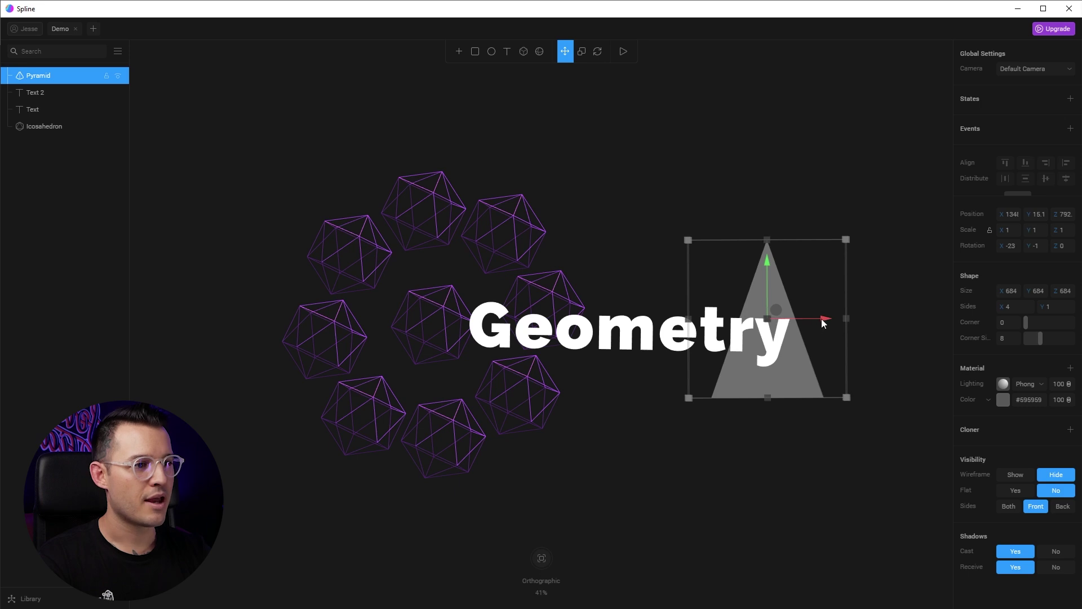
pyautogui.moveTo(732, 381); pyautogui.dragTo(776, 350, button='right')
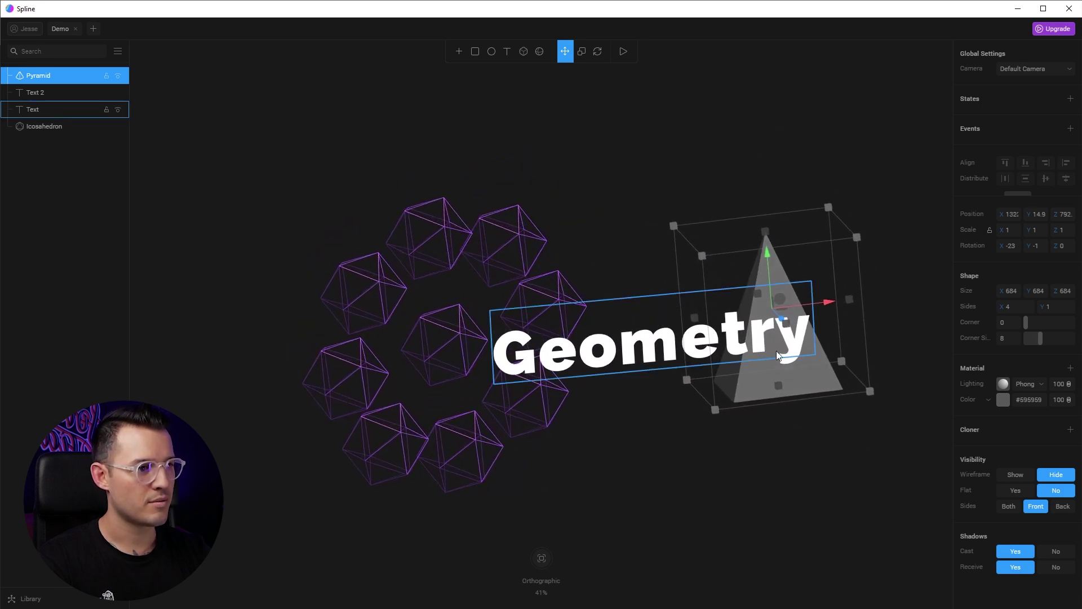
pyautogui.click(597, 51)
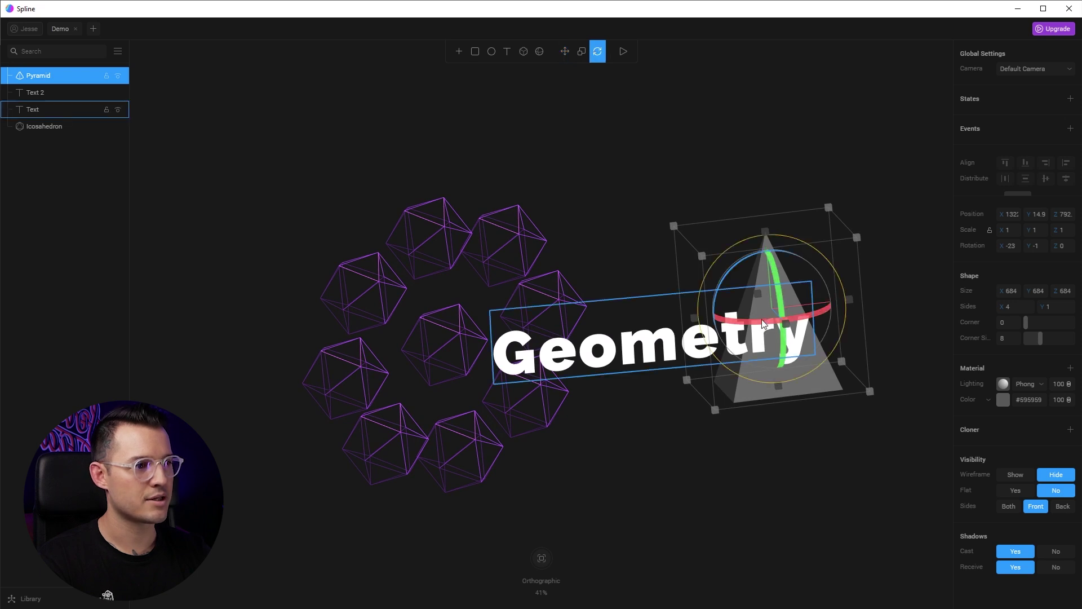
pyautogui.click(679, 148)
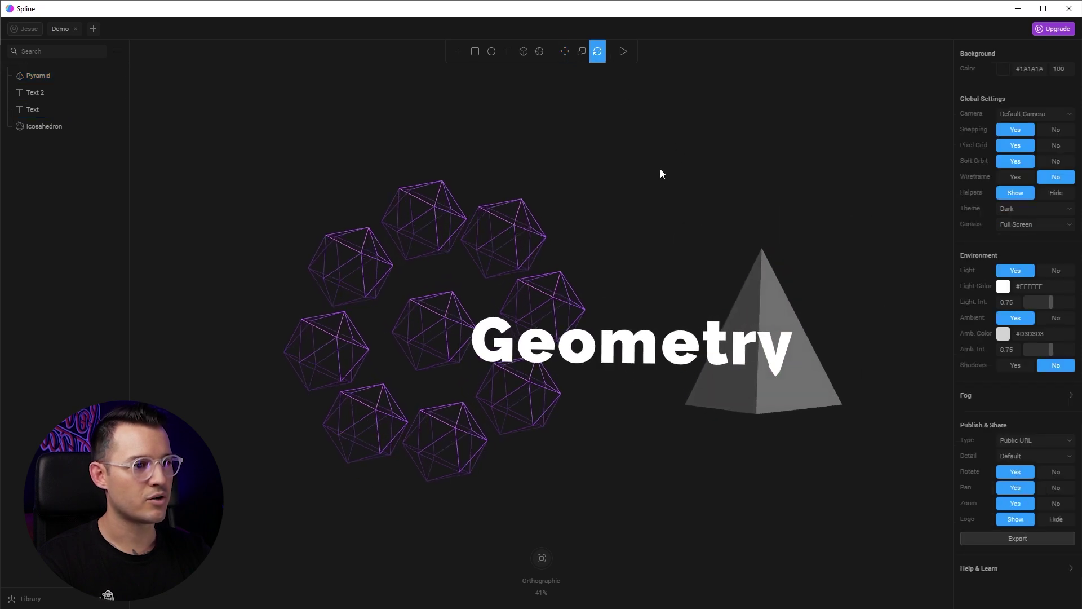
pyautogui.click(783, 276)
pyautogui.moveTo(782, 276); pyautogui.dragTo(707, 191)
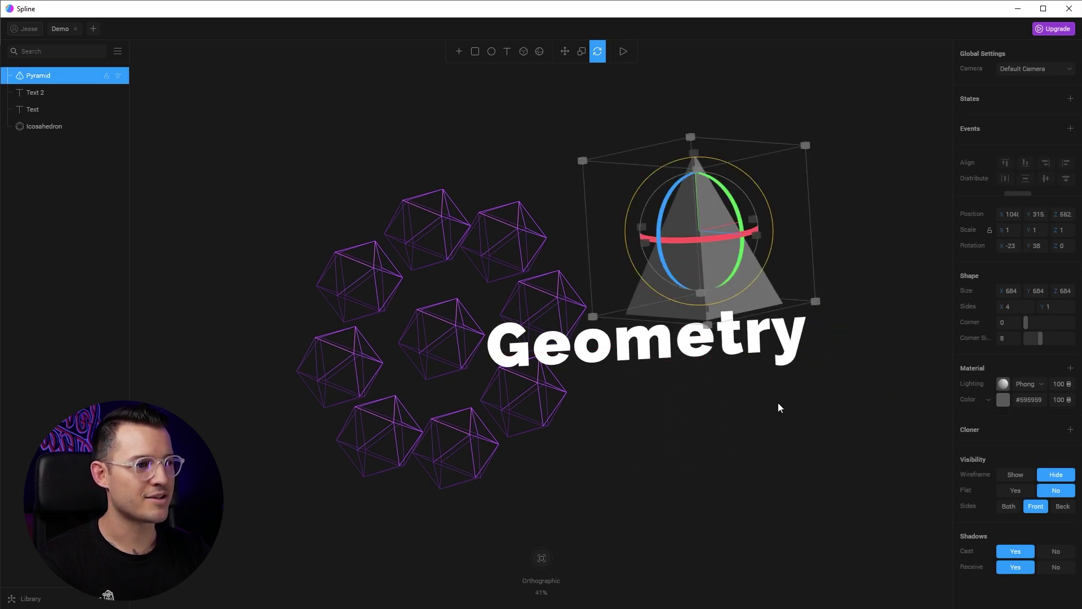
# - Colour the pyramid pink #FF5DAA and shrink it to about half its size
pyautogui.click(1003, 400)
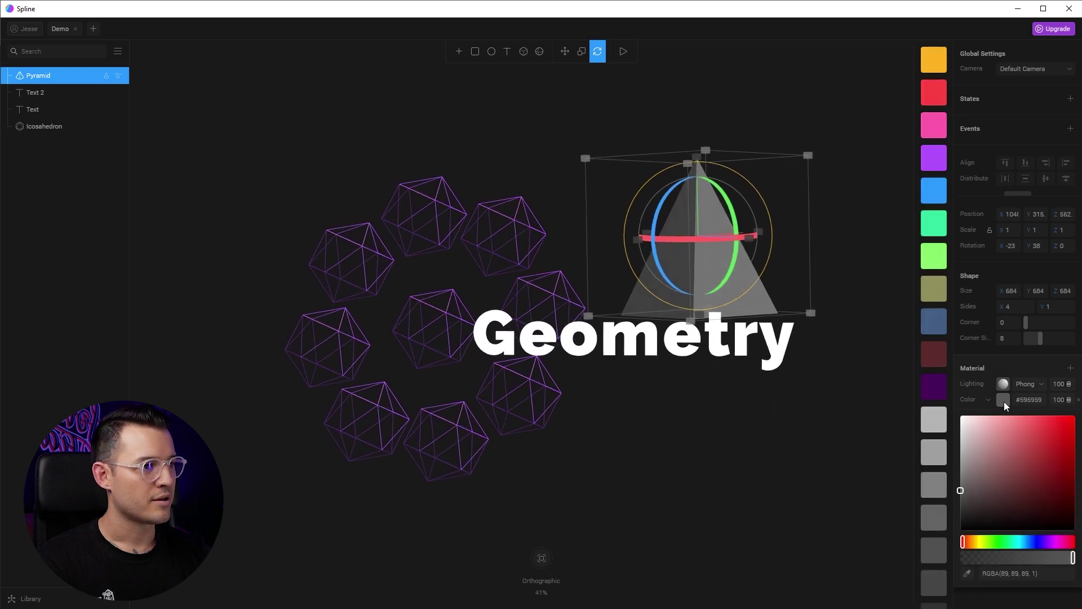
pyautogui.click(935, 124)
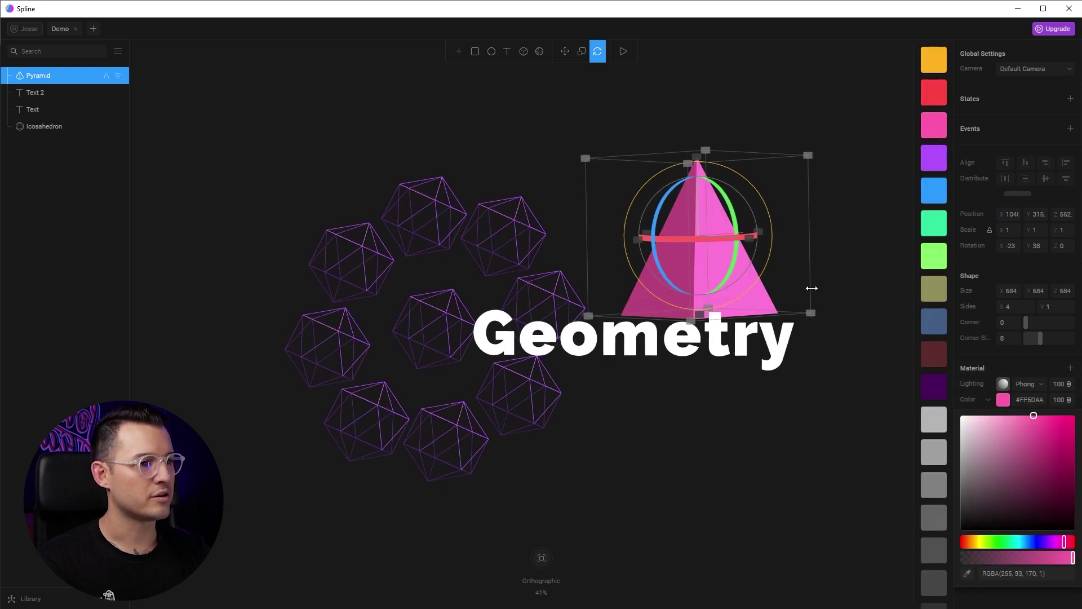
pyautogui.moveTo(809, 155); pyautogui.dragTo(520, 380)
# - Raise the pyramid above the title's right end and run the scene in play preview
pyautogui.click(564, 52)
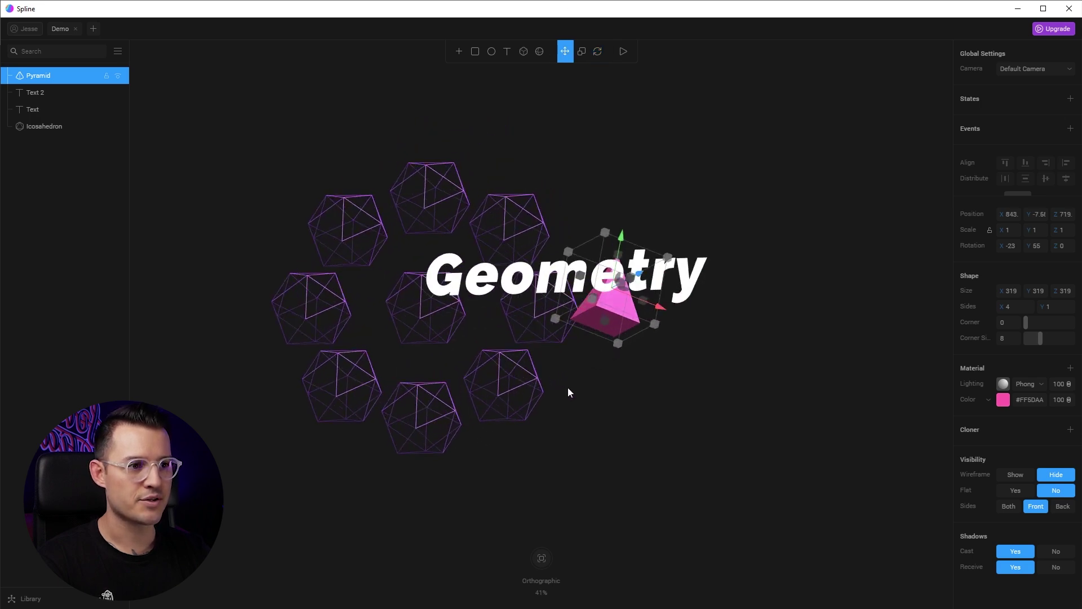
pyautogui.moveTo(568, 391); pyautogui.dragTo(578, 419)
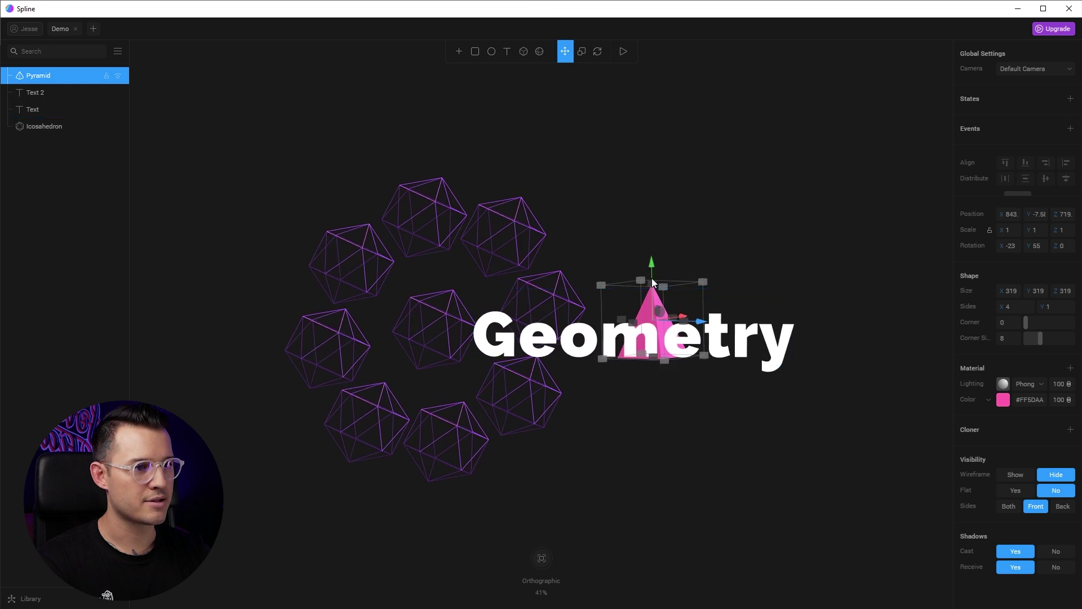
pyautogui.moveTo(648, 263); pyautogui.dragTo(655, 233)
pyautogui.moveTo(728, 232); pyautogui.dragTo(728, 225)
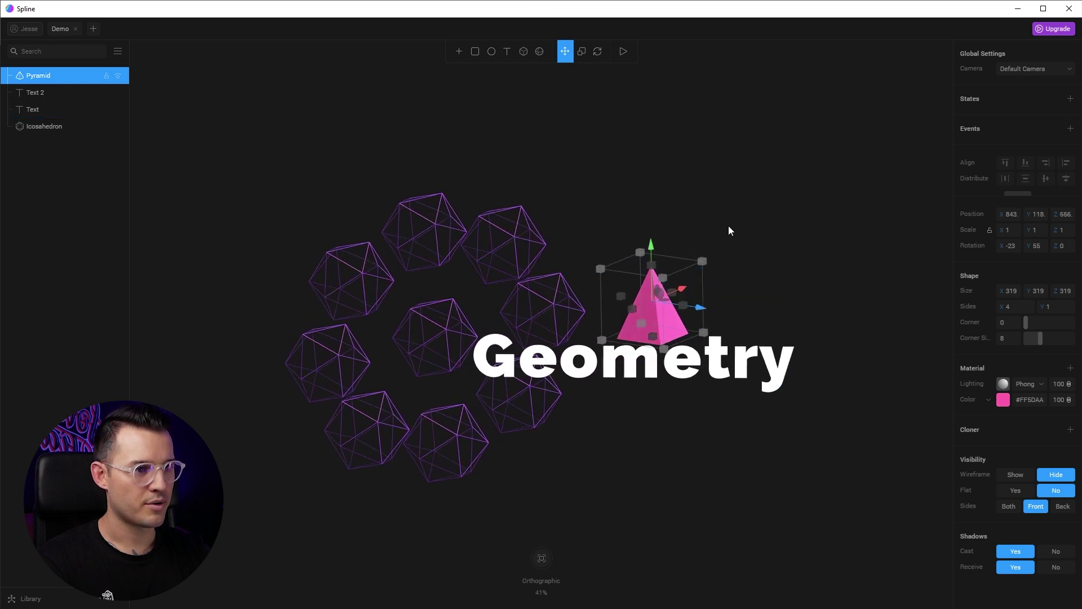
pyautogui.click(665, 349)
pyautogui.moveTo(671, 304); pyautogui.dragTo(736, 303)
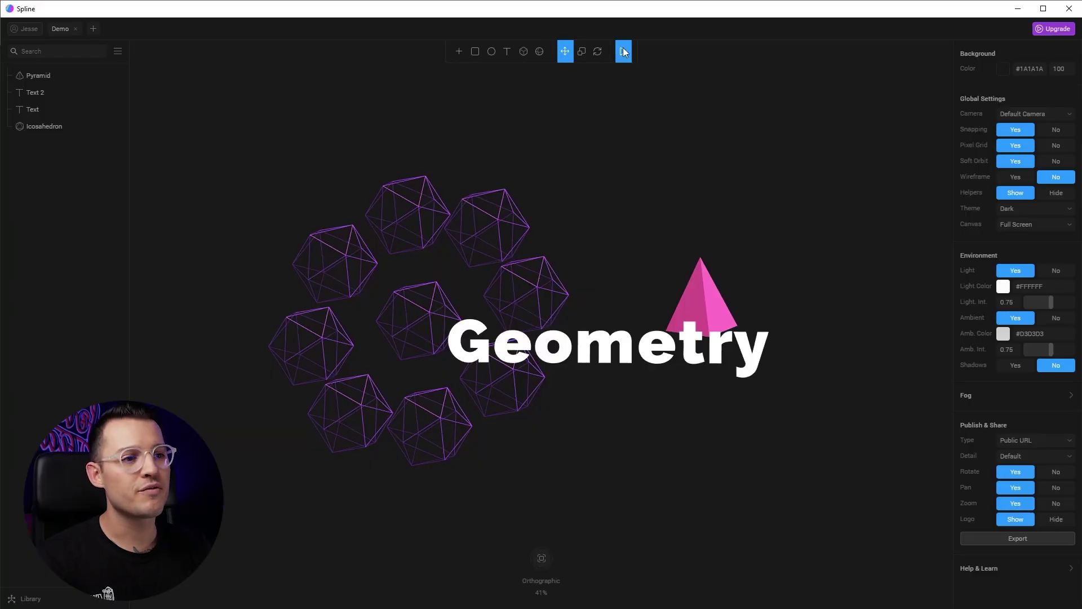
pyautogui.click(623, 51)
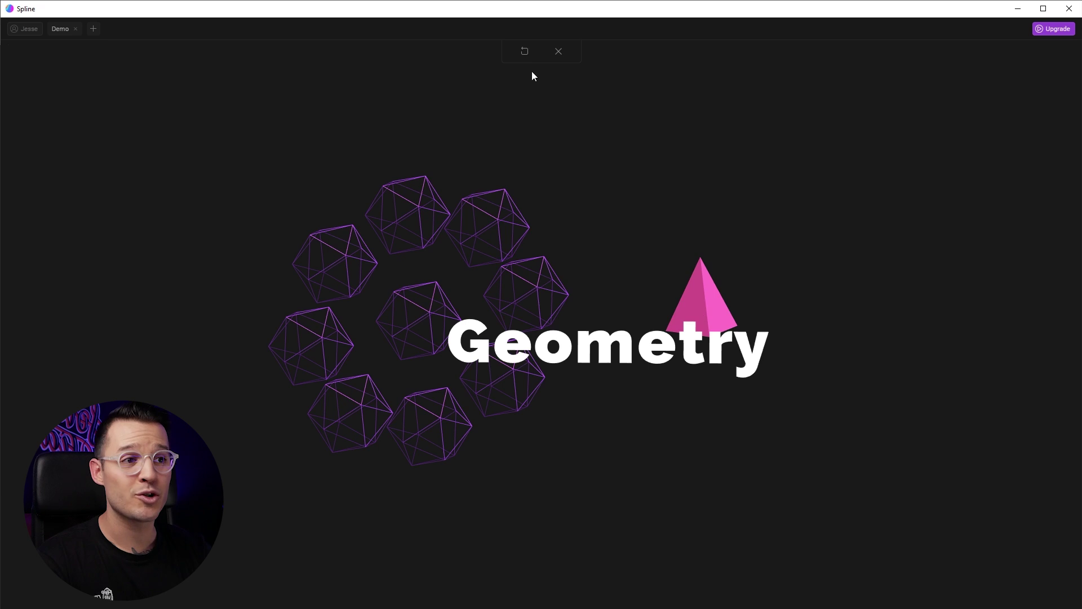
pyautogui.click(559, 52)
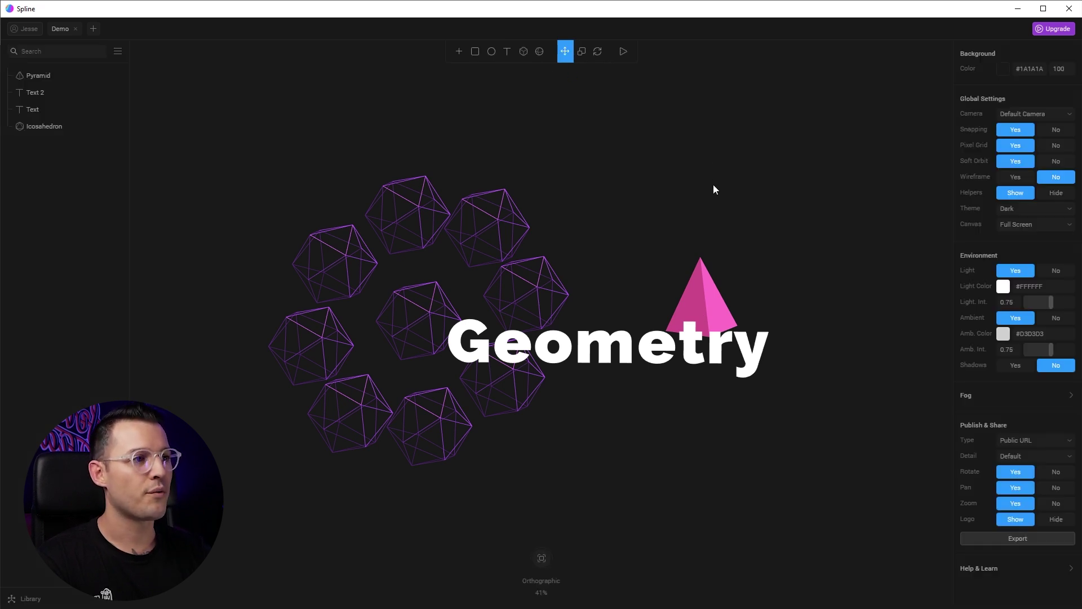
pyautogui.click(409, 313)
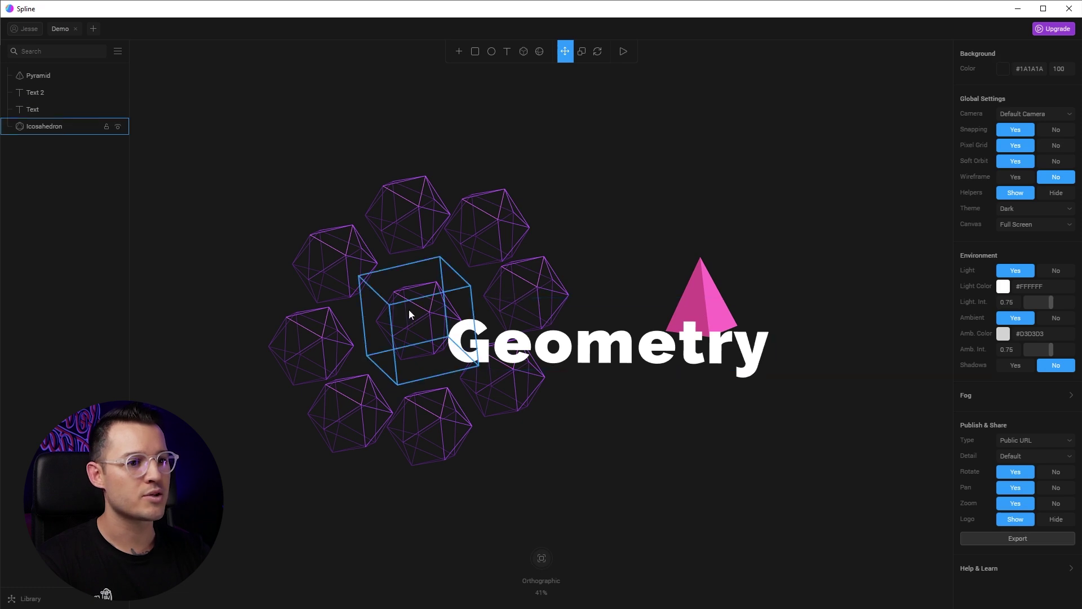
pyautogui.click(401, 312)
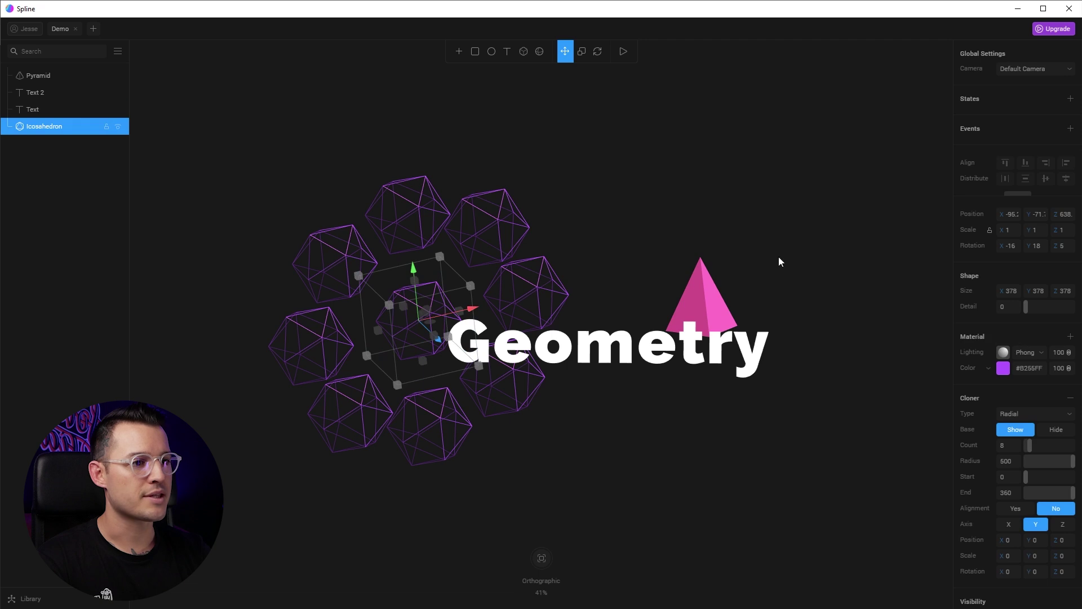
pyautogui.moveTo(817, 167); pyautogui.dragTo(269, 489)
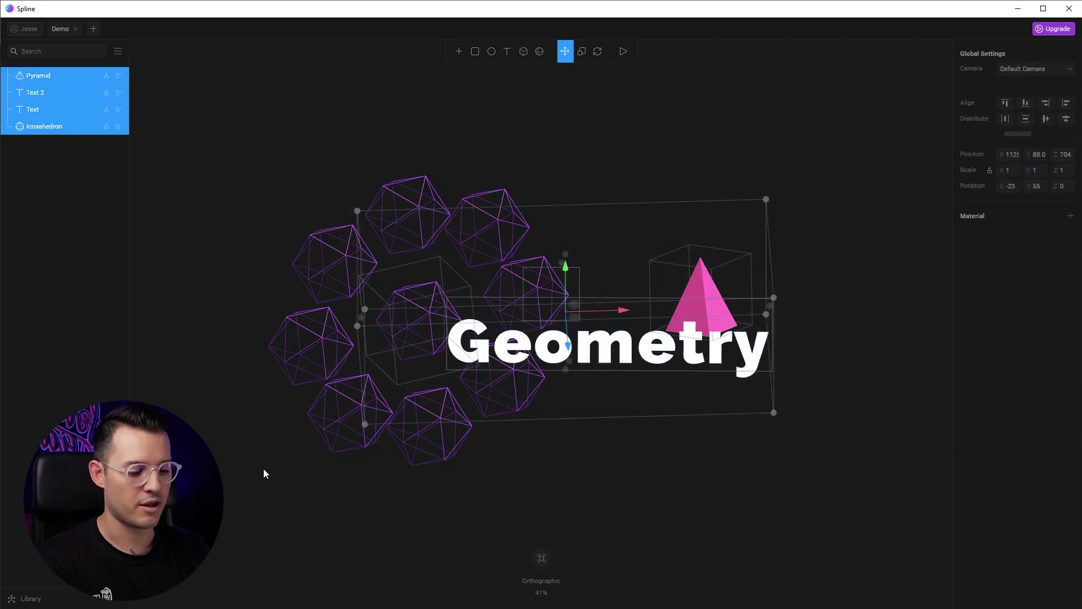
pyautogui.hotkey('ctrl', 'g')
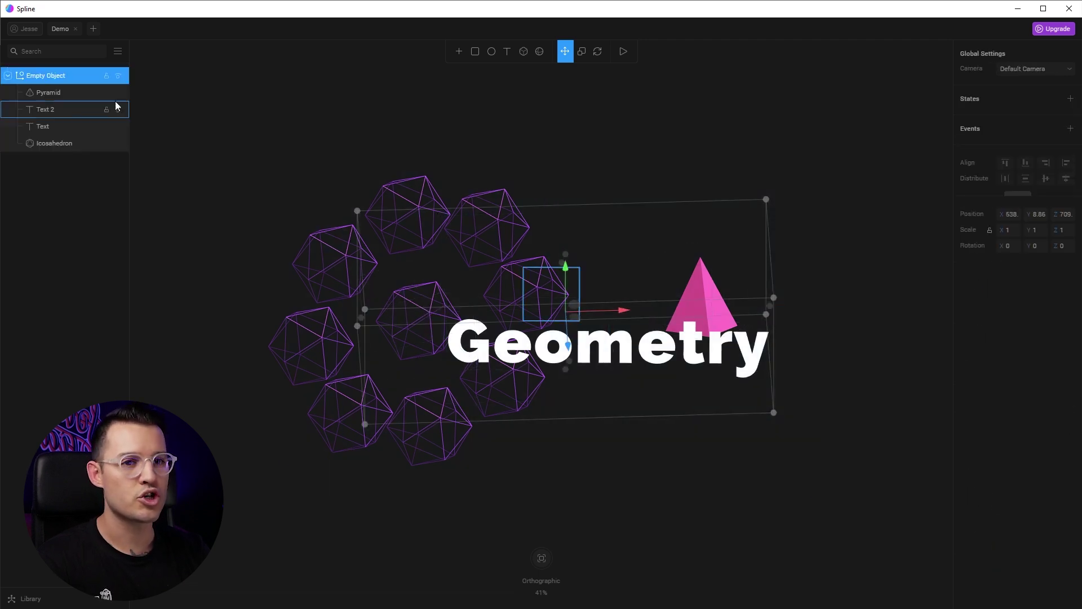
pyautogui.doubleClick(41, 75)
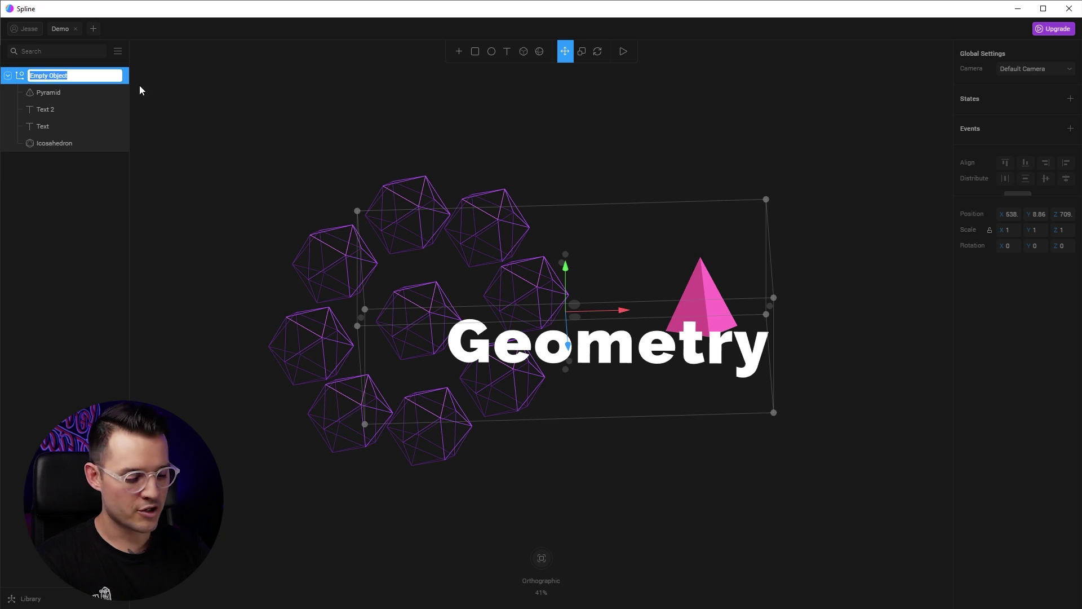
pyautogui.write('group')
pyautogui.press('Return')
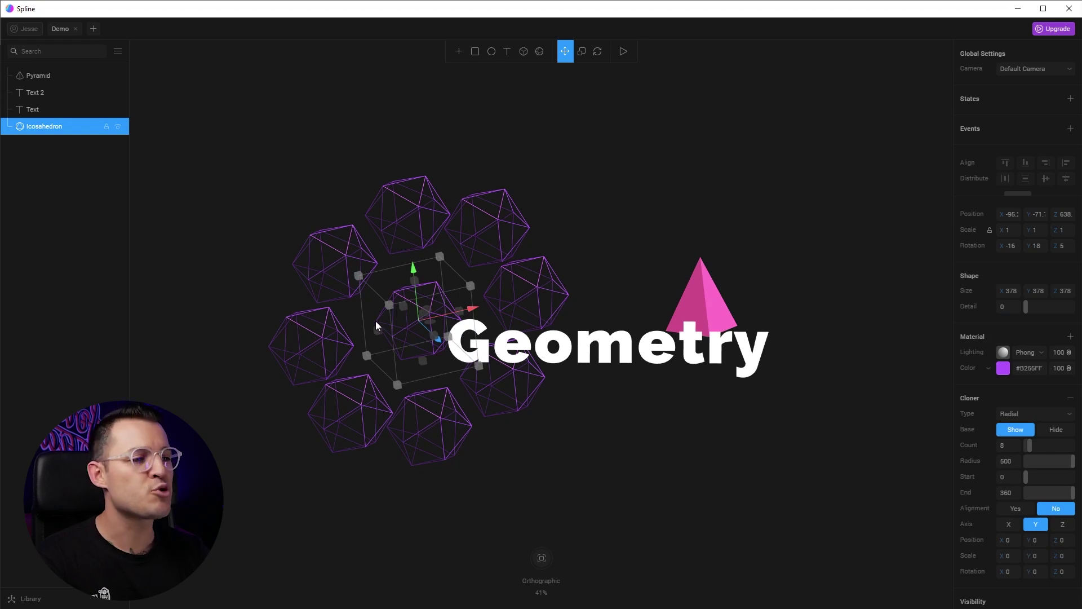
# - Add State 1 to the icosahedron ring with the ring rotated, comparing it against the base state
pyautogui.click(1070, 98)
pyautogui.click(990, 115)
pyautogui.click(990, 133)
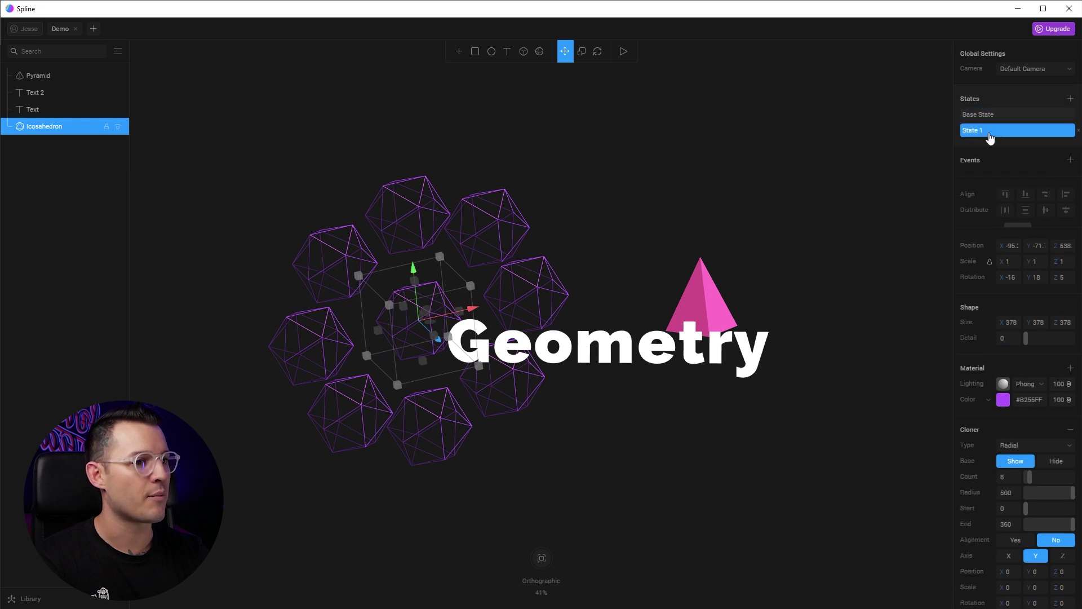
pyautogui.click(598, 51)
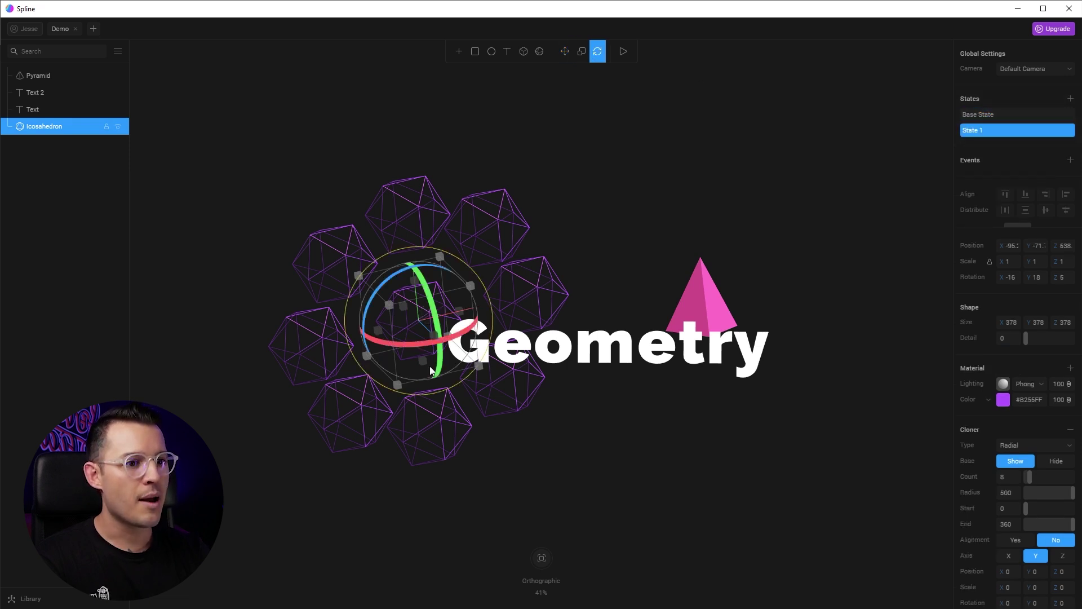
pyautogui.moveTo(423, 343); pyautogui.dragTo(441, 258)
pyautogui.click(1000, 115)
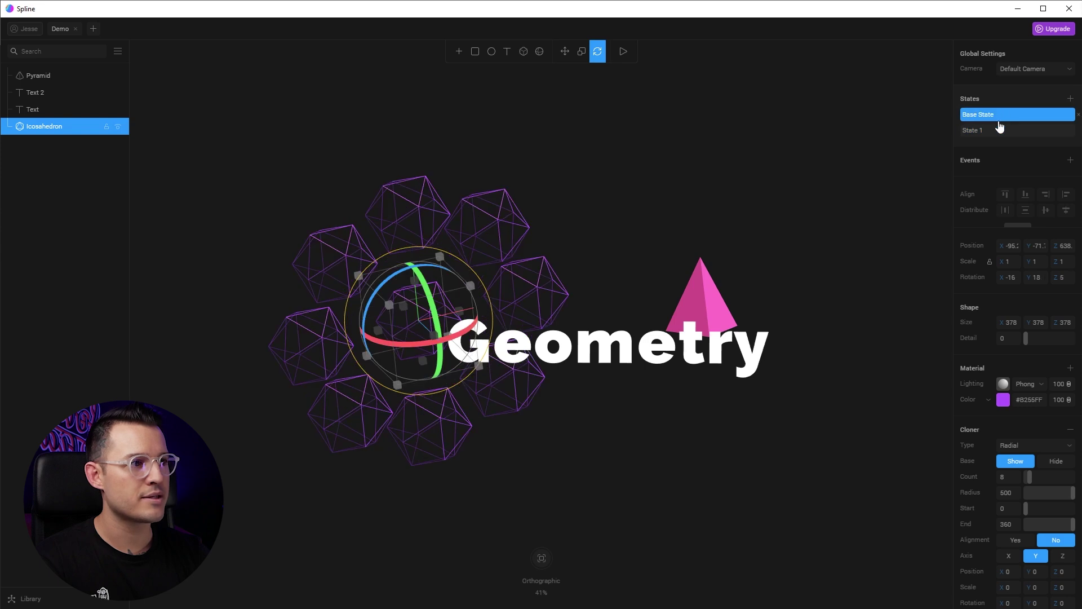
pyautogui.click(997, 132)
pyautogui.click(1003, 116)
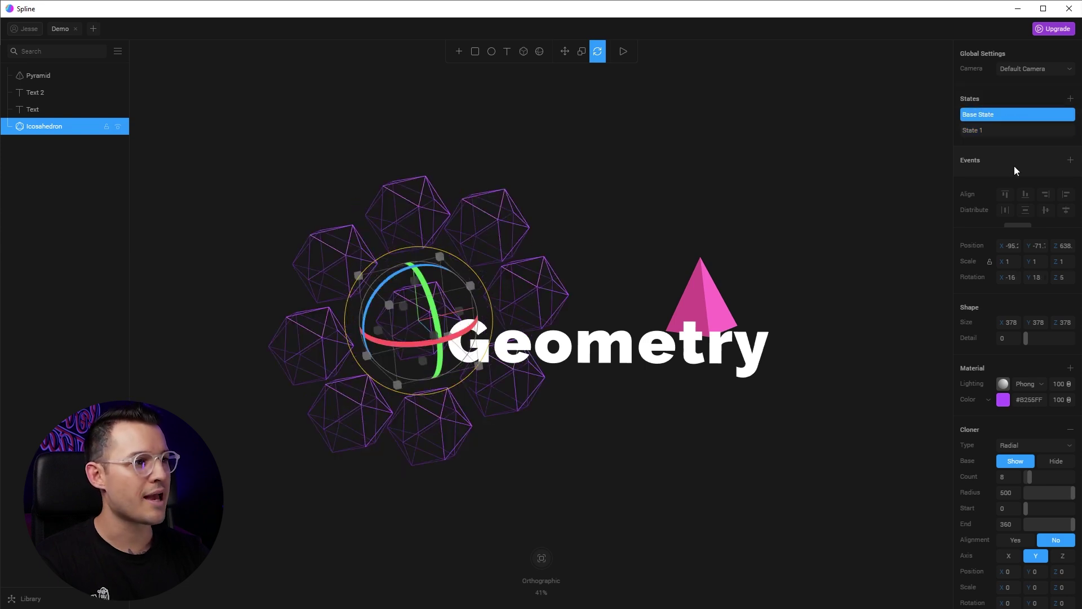
# - Add a Mouse Down event that sends the icosahedron to State 1, with cycling turned on
pyautogui.click(1070, 161)
pyautogui.click(1033, 177)
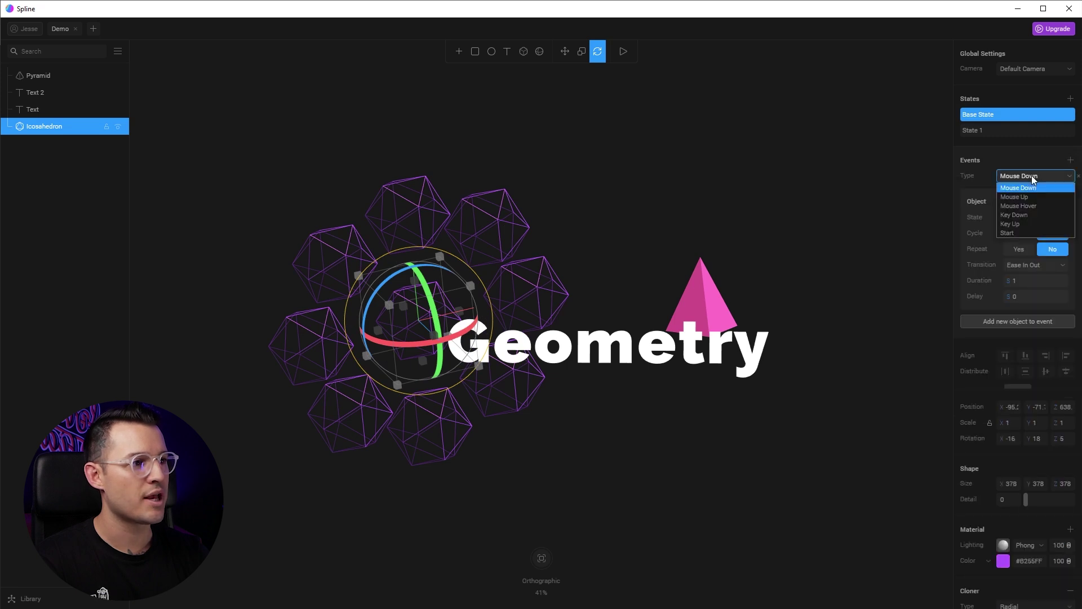
pyautogui.click(1033, 188)
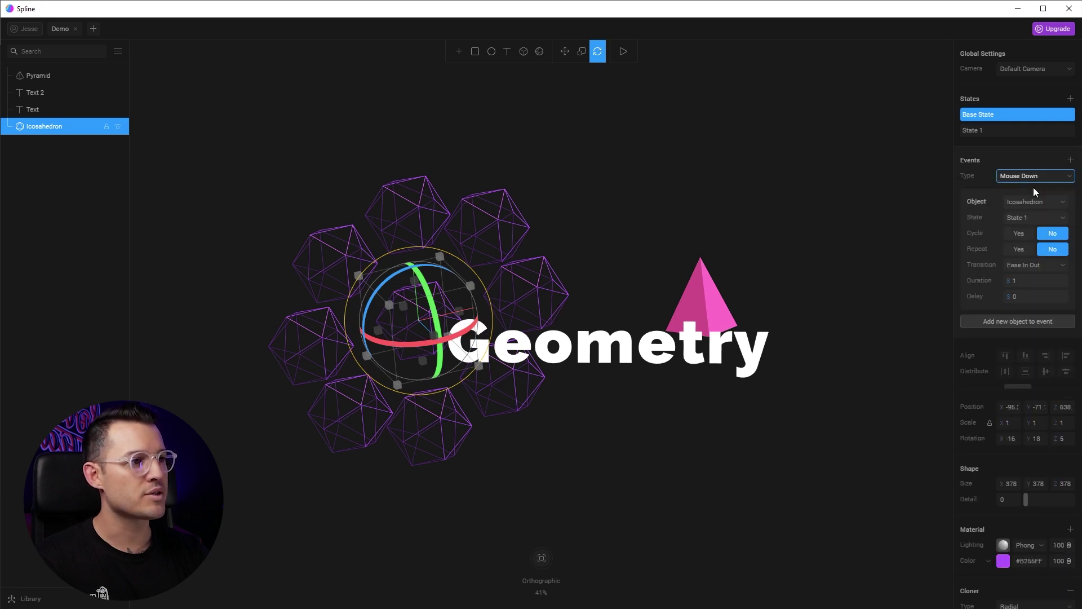
pyautogui.click(1027, 219)
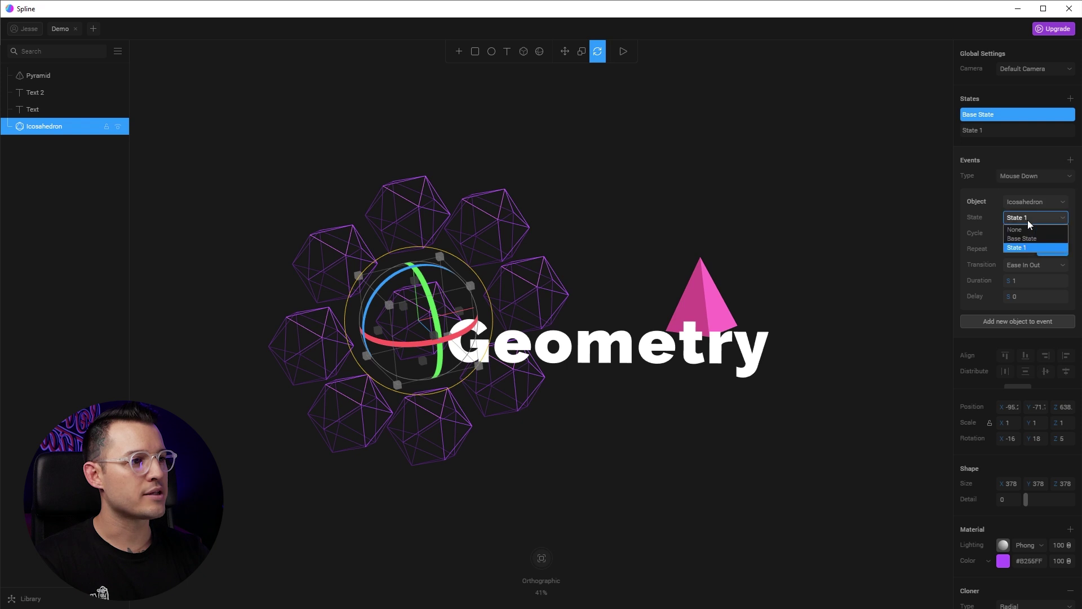
pyautogui.click(1027, 249)
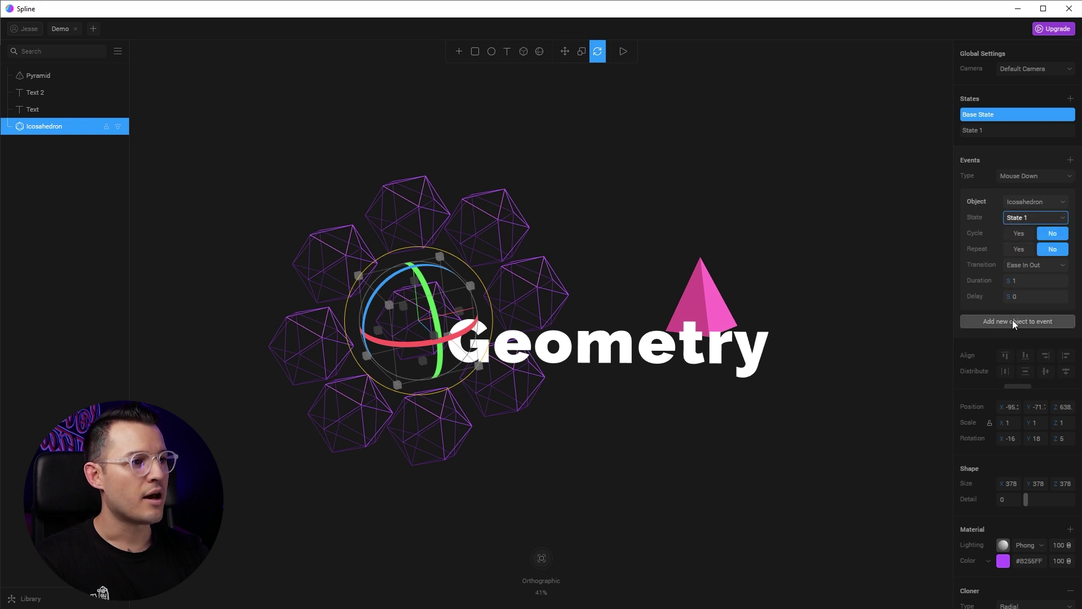
pyautogui.click(1022, 235)
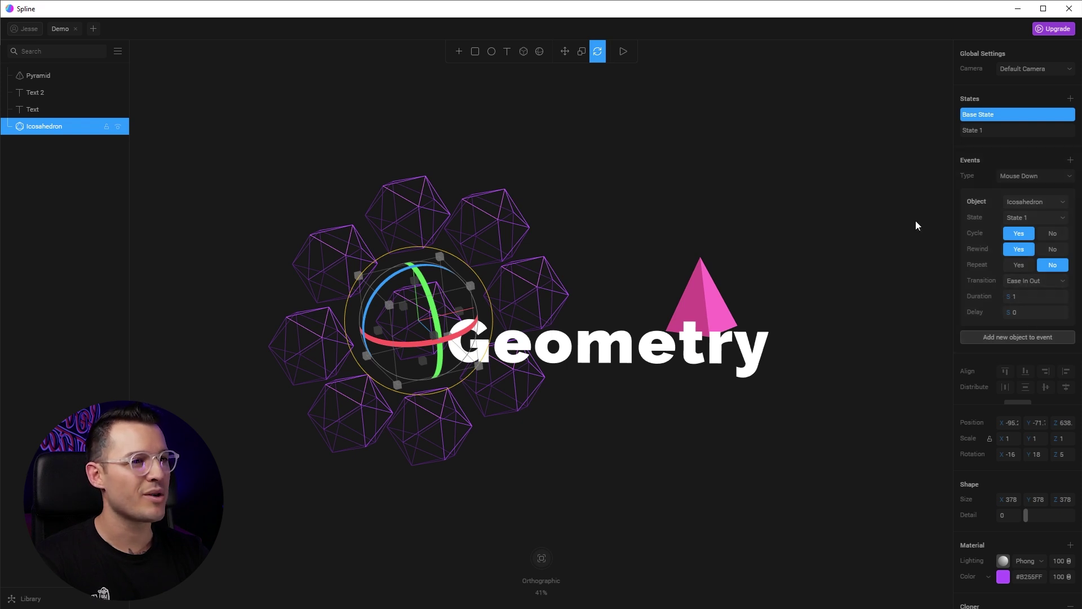
# - Preview the scene and click the icosahedron to check its State 1 animation
pyautogui.click(624, 52)
pyautogui.click(429, 304)
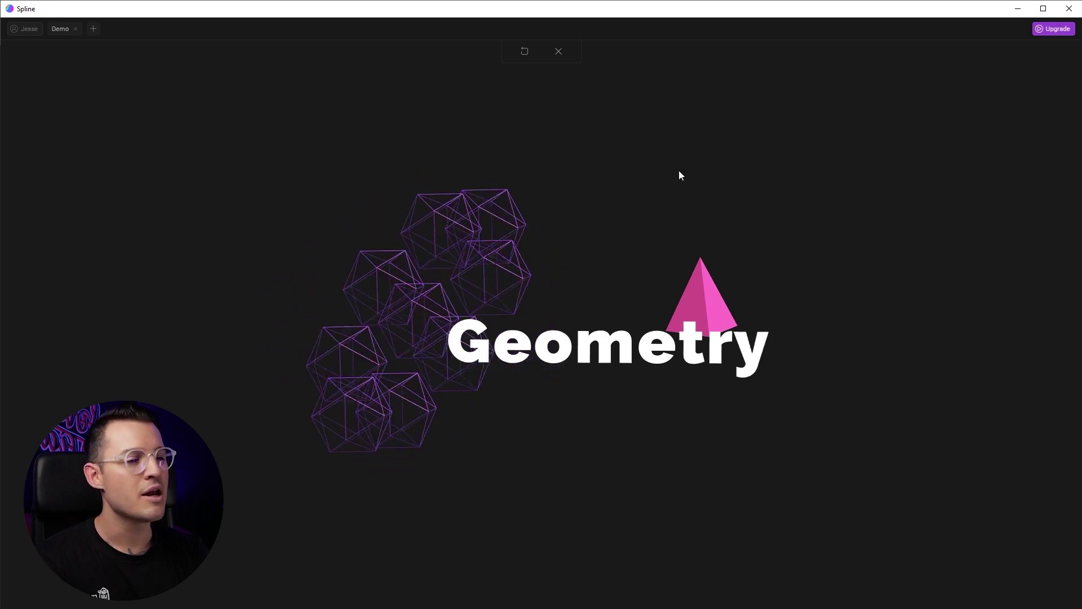
pyautogui.click(558, 52)
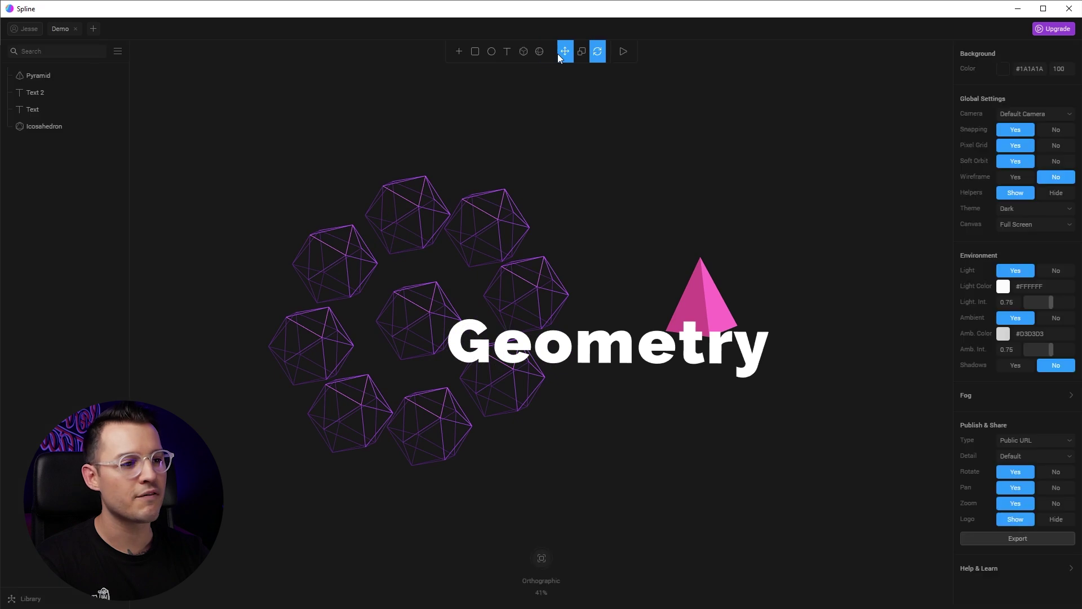
# - Give the pink pyramid a new State 1 stretched taller, then return to its Base State
pyautogui.click(701, 290)
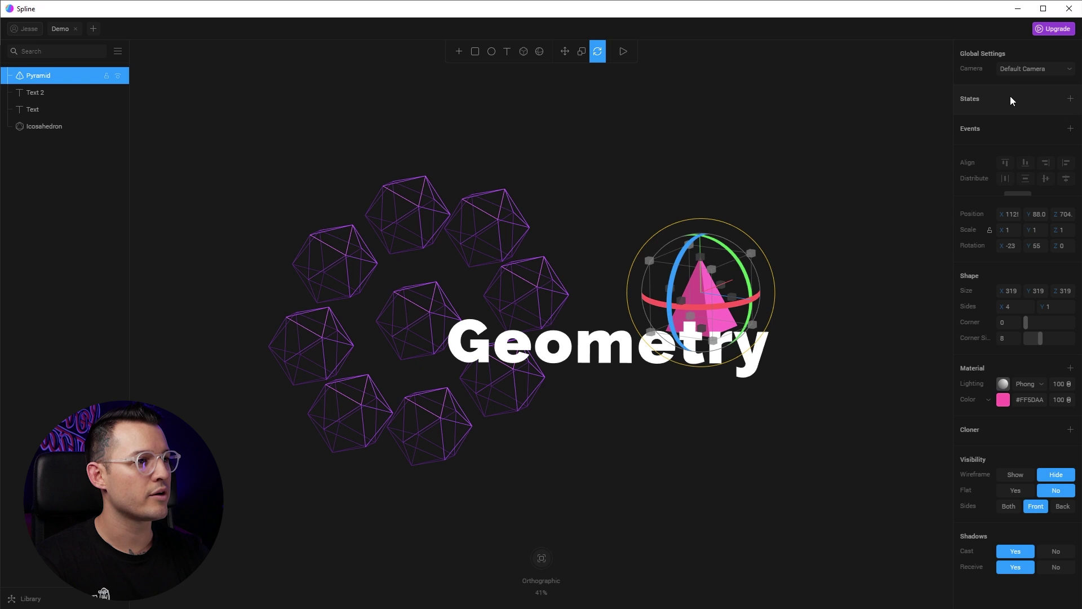
pyautogui.click(1070, 99)
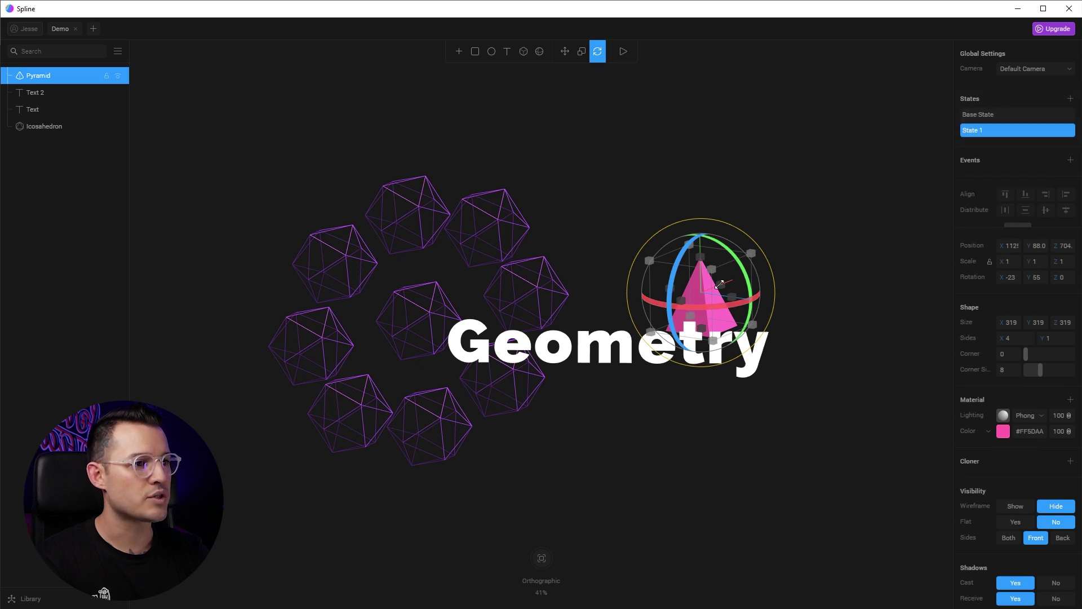
pyautogui.moveTo(682, 298); pyautogui.dragTo(643, 283)
pyautogui.hotkey('ctrl', 'z')
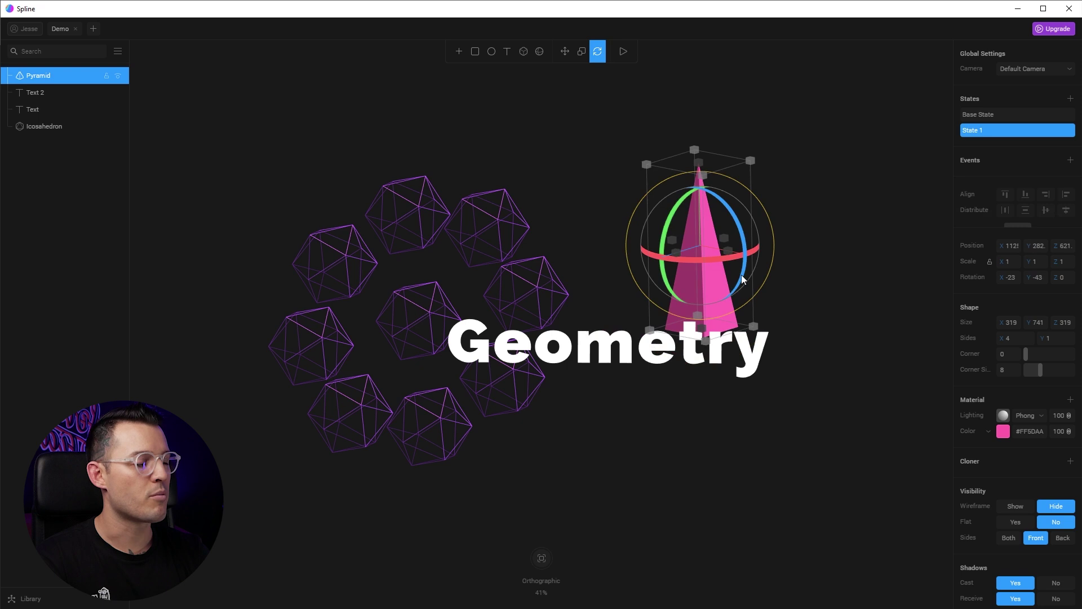
pyautogui.click(1007, 116)
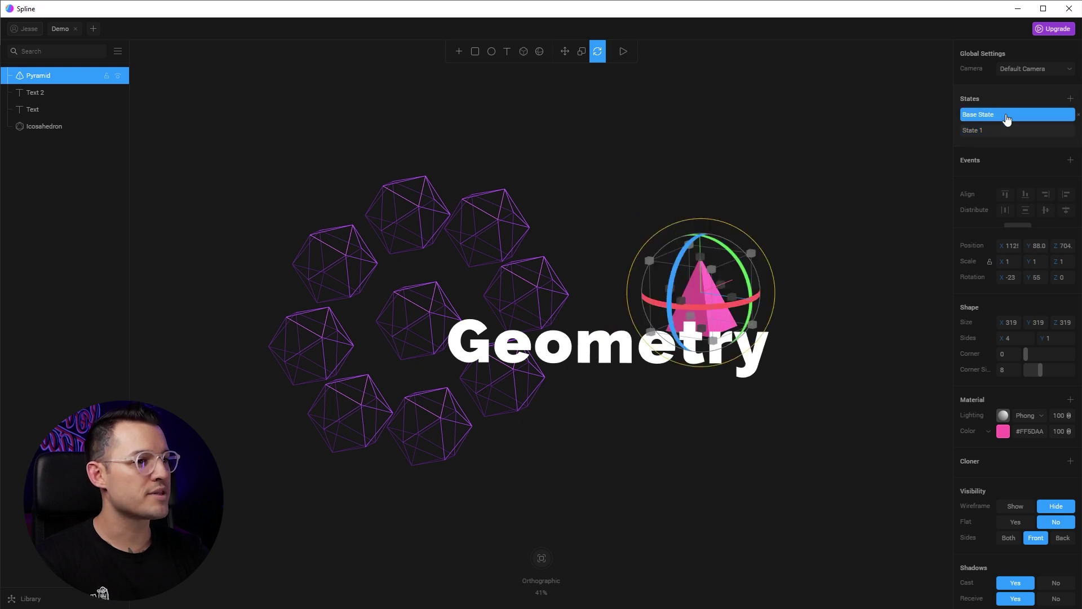
# - Add a Mouse Hover event to the pyramid and preview the scene to test it
pyautogui.click(1070, 160)
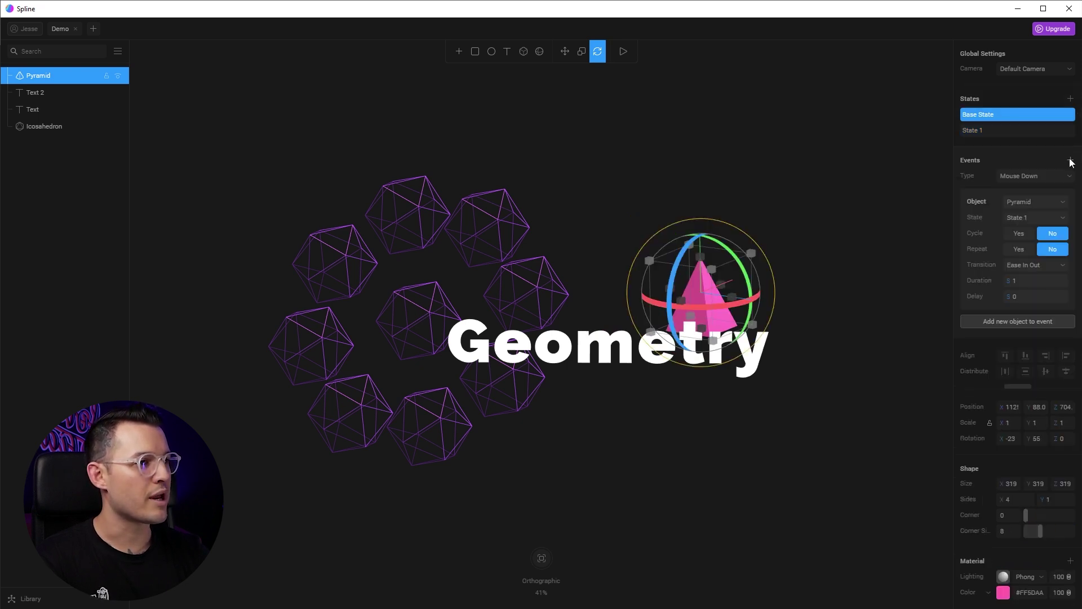
pyautogui.click(1040, 175)
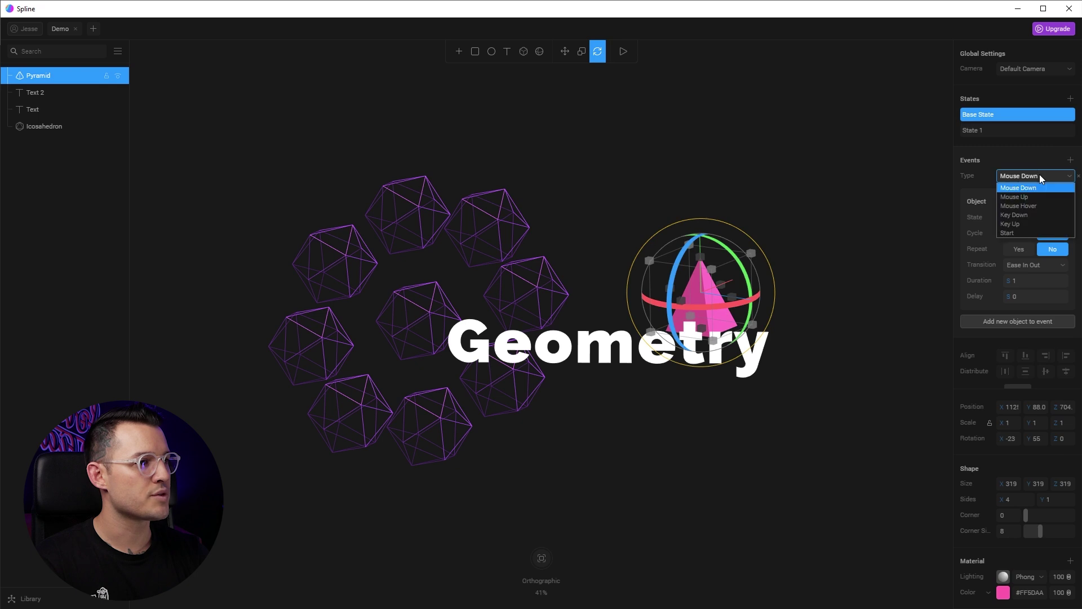
pyautogui.click(1032, 208)
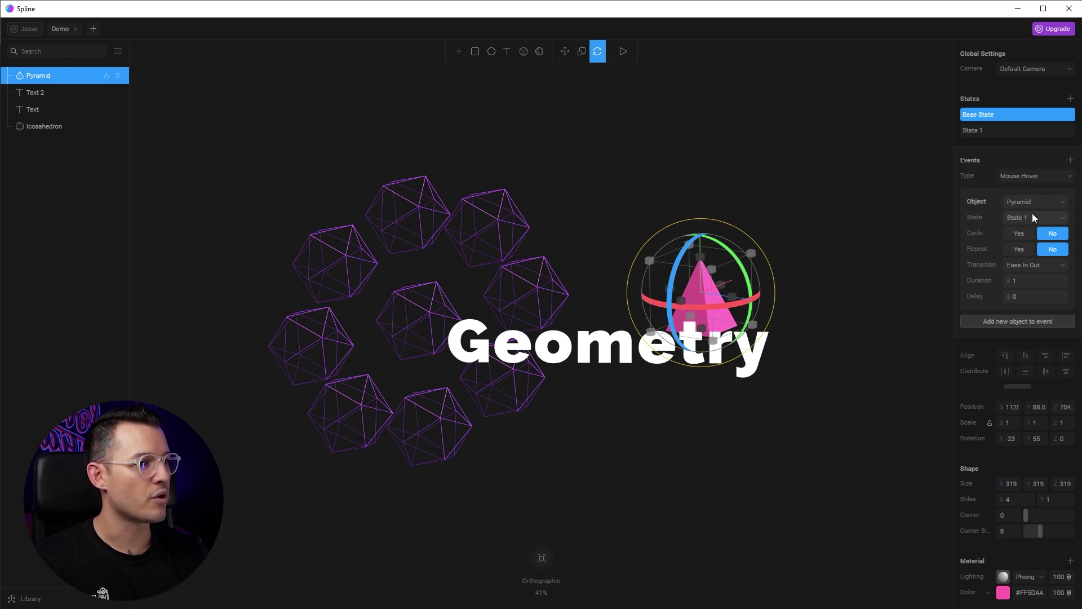
pyautogui.click(623, 51)
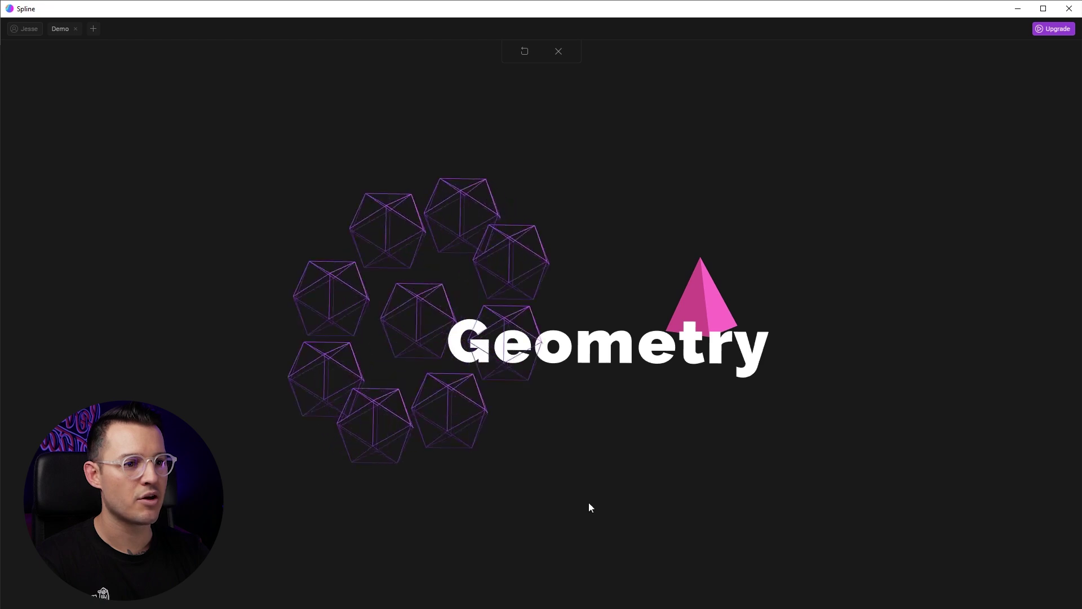
pyautogui.moveTo(708, 310)
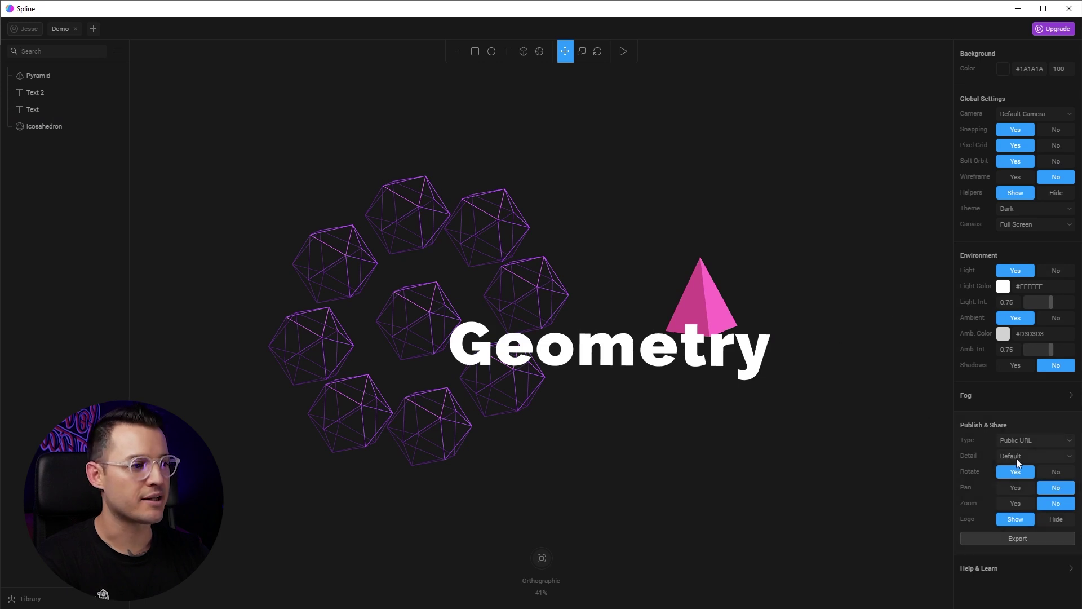
# - Export the scene as a Public URL and select the generated link for copying
pyautogui.click(1039, 452)
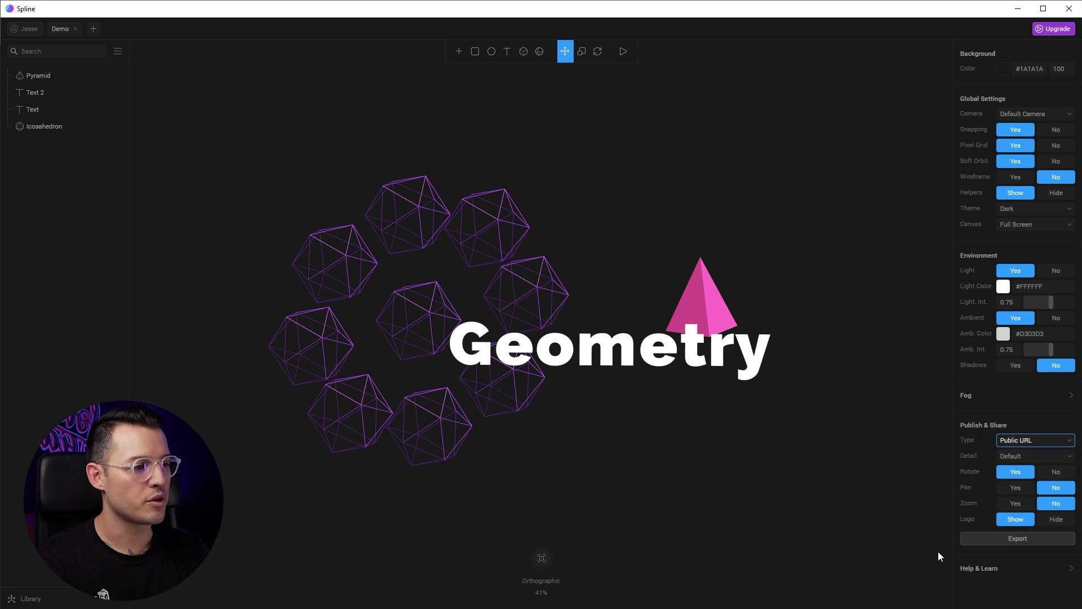
pyautogui.click(1020, 538)
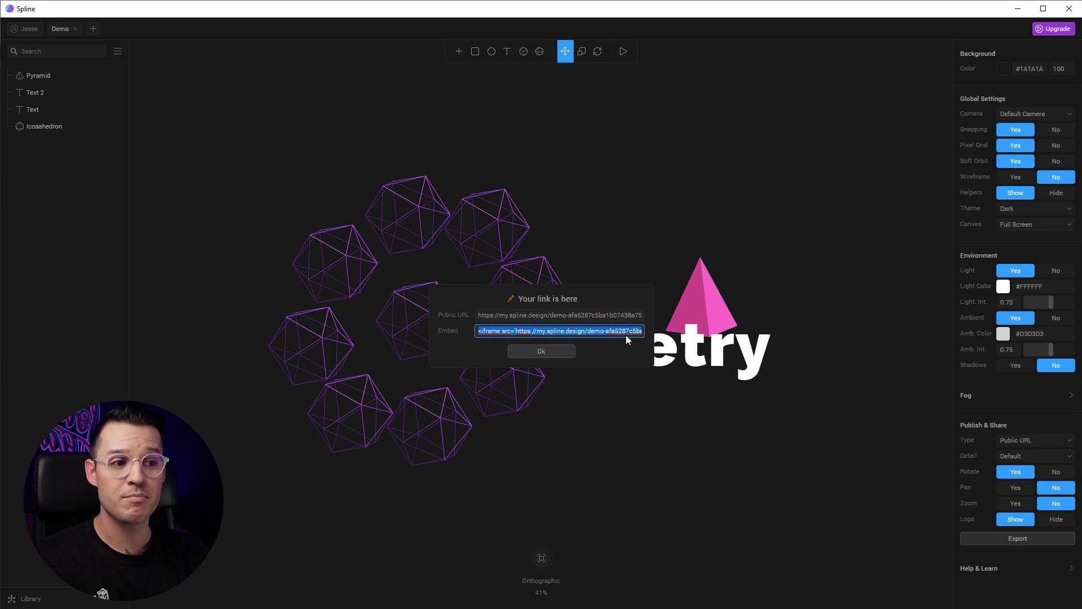
pyautogui.click(535, 315)
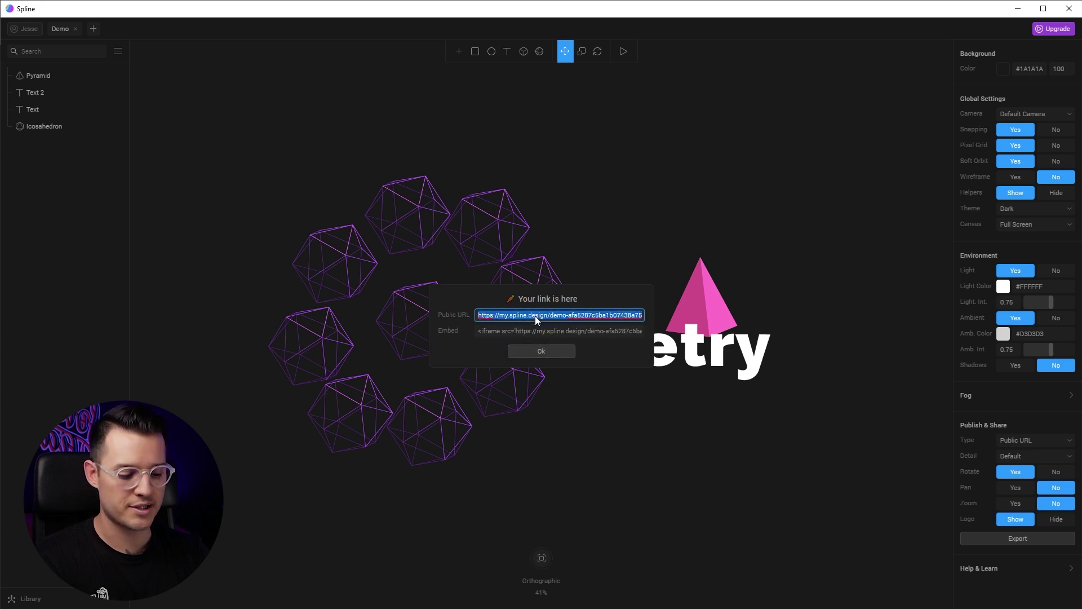
pyautogui.hotkey('alt', 'Tab')
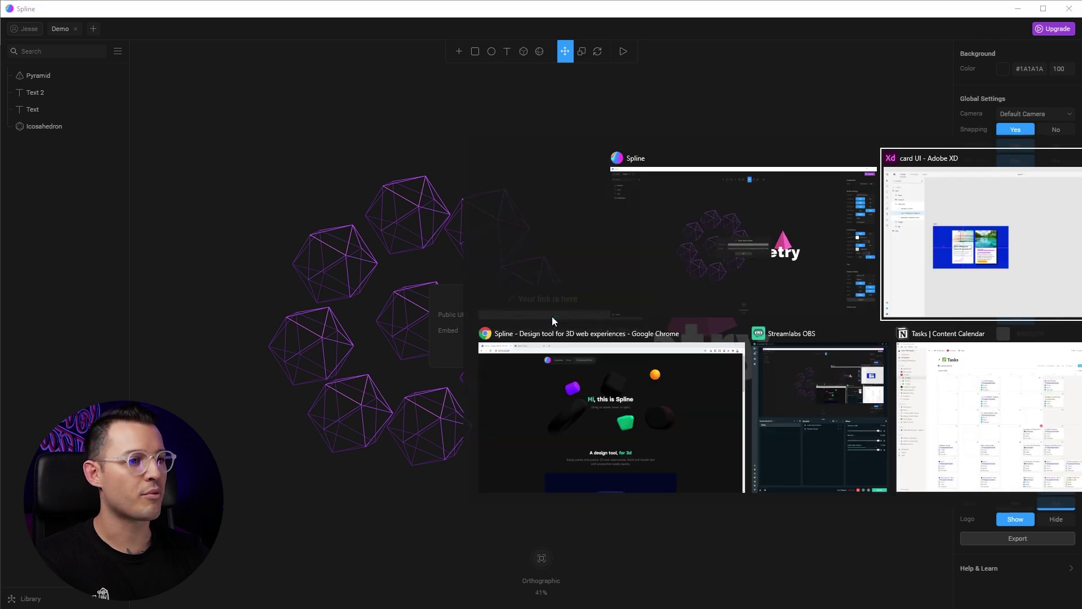
# - Load the published scene's link in a new Chrome tab and rotate it to confirm it responds
pyautogui.click(566, 371)
pyautogui.click(286, 15)
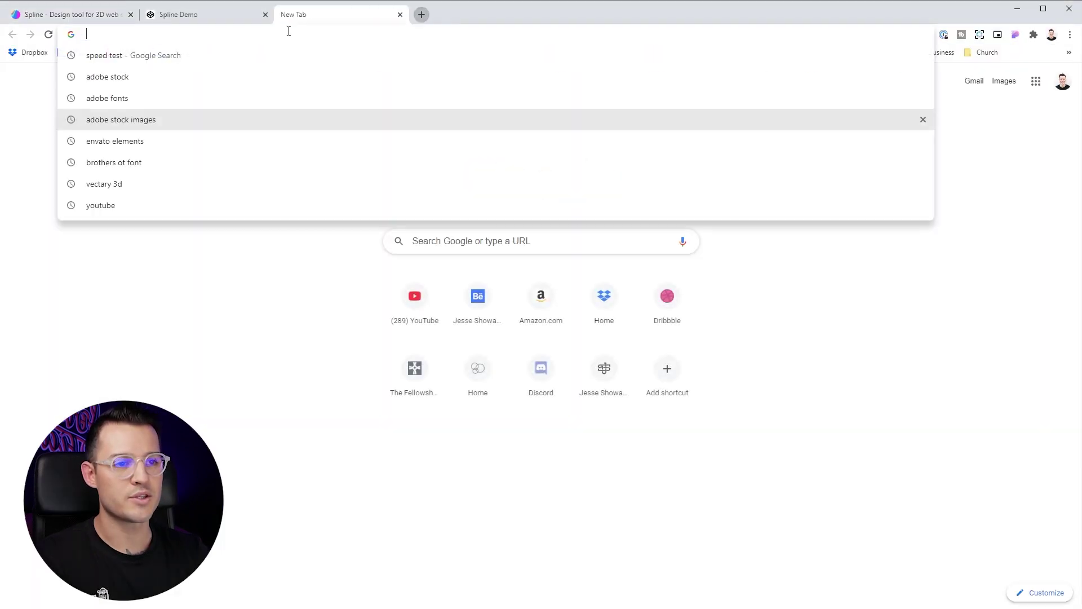
pyautogui.write('https://my.spline.design/demo-afa5287c5ba1b07438a759cea59cb13a/')
pyautogui.press('Return')
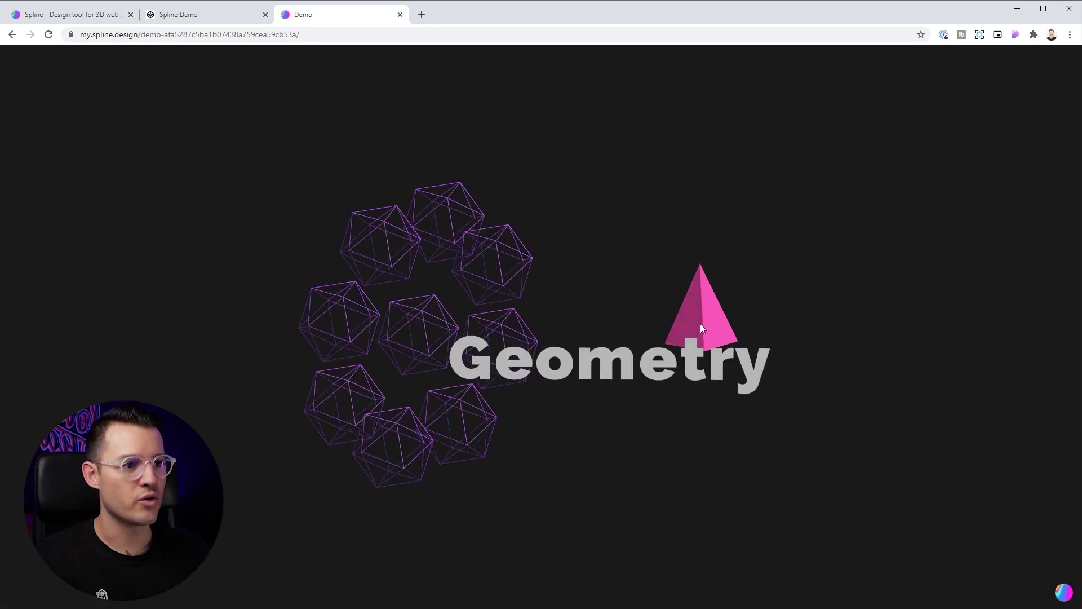
pyautogui.moveTo(608, 390); pyautogui.dragTo(616, 367)
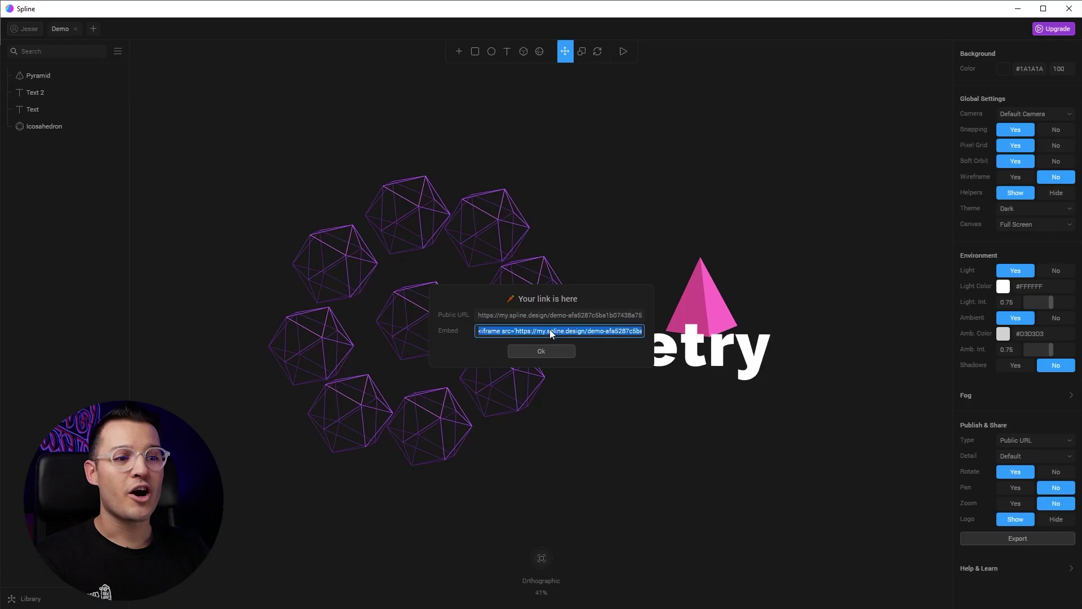
# - Paste the Spline iframe embed code into the pen's HTML div and orbit the embedded scene
pyautogui.click(526, 330)
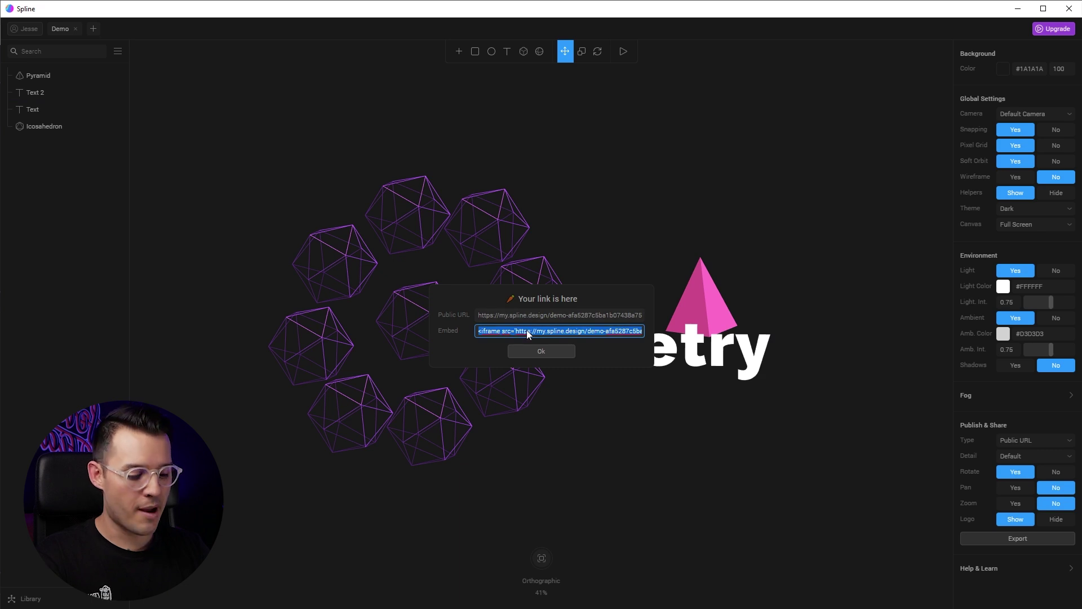
pyautogui.hotkey('alt', 'Tab')
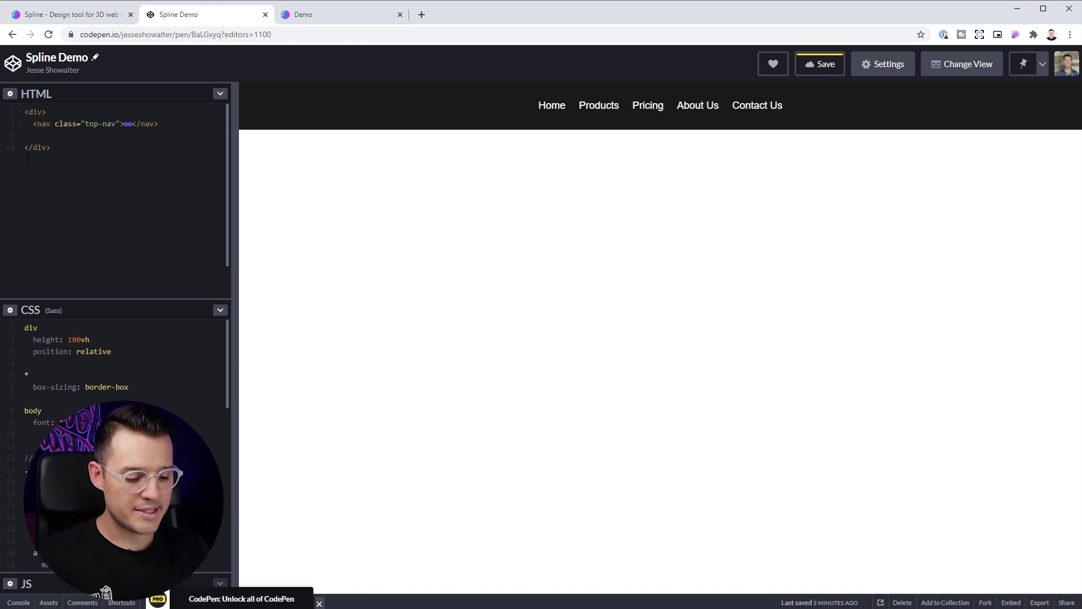
pyautogui.write("<iframe src='https://my.spline.design/demo-afa5287c5ba1b07438a759cea59cb53a/' frameborder='0' width='100%' height='100%'></iframe>")
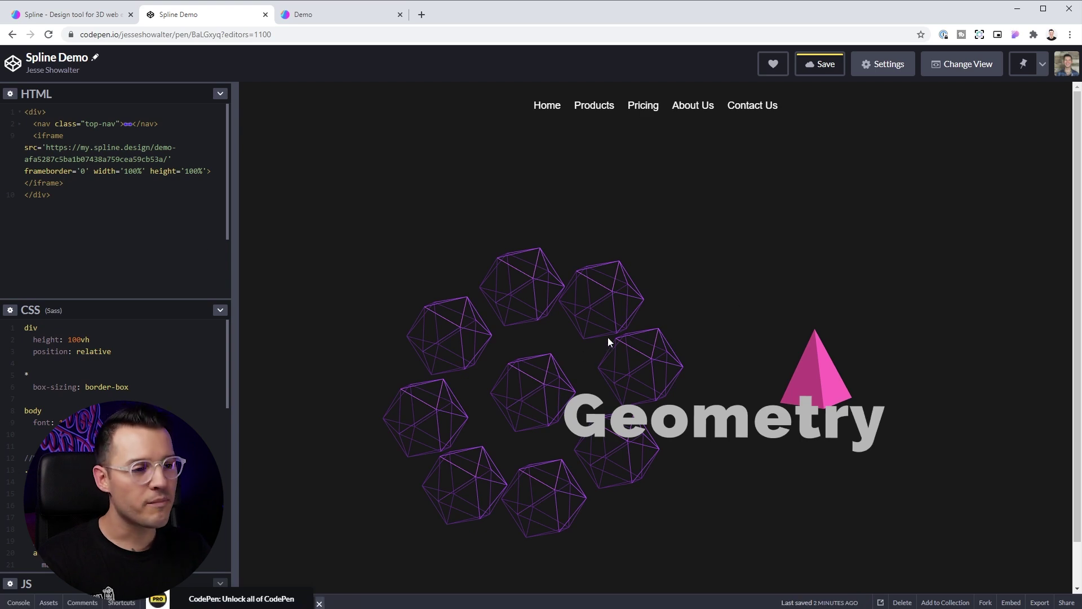
pyautogui.moveTo(602, 331); pyautogui.dragTo(782, 389)
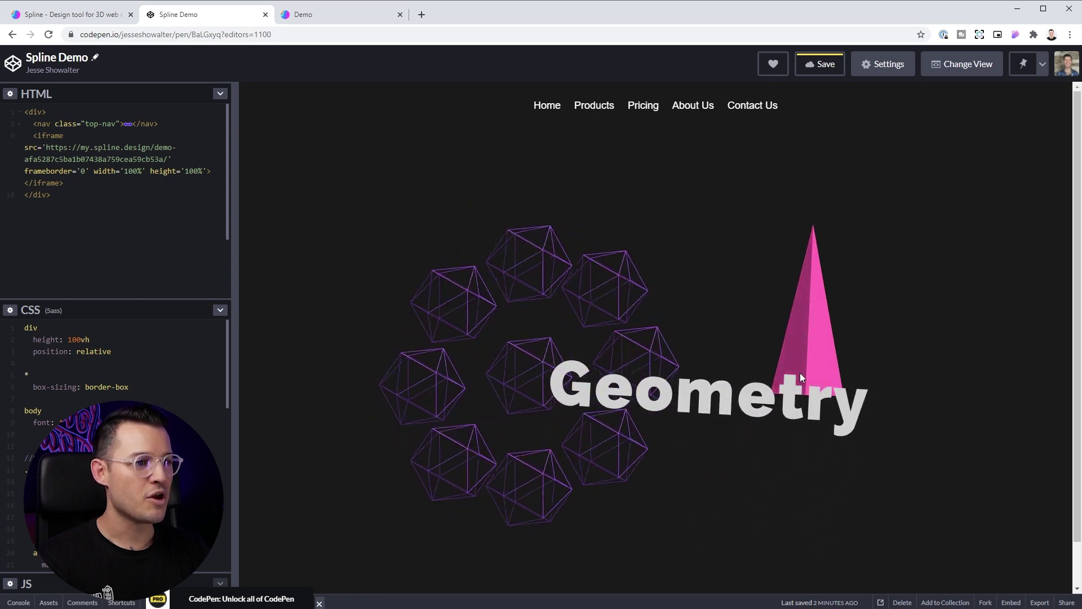